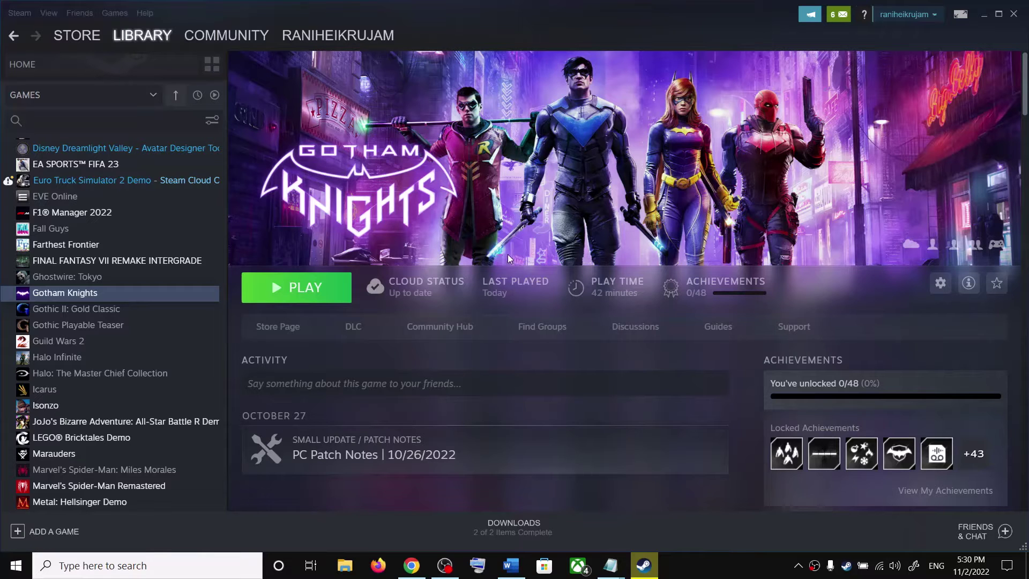
Read the Step 1 Sound Settings instruction in the notes, then hide them to return to Steam
left_click(511, 565)
left_click_drag(232, 333, 951, 329)
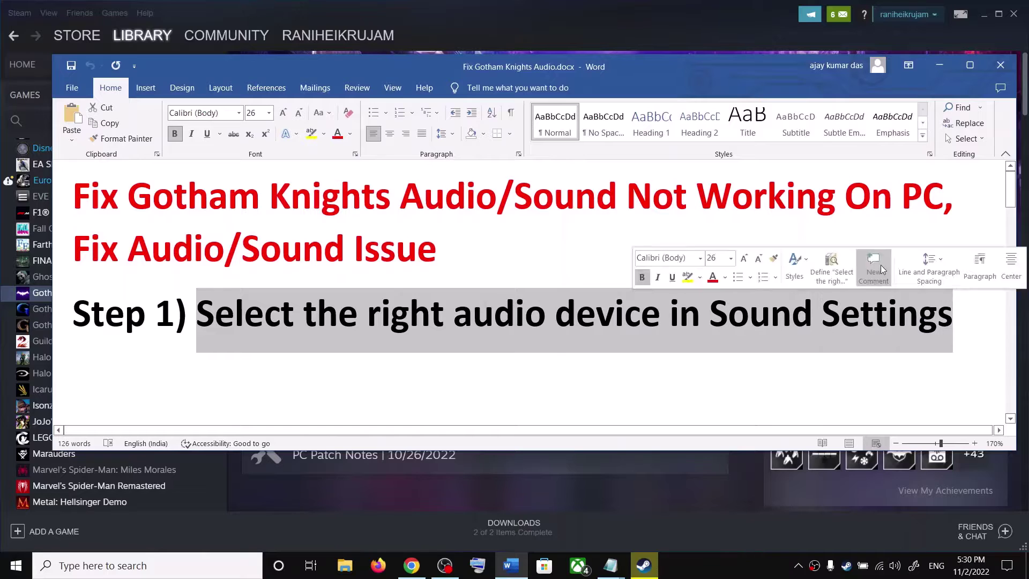
left_click(928, 66)
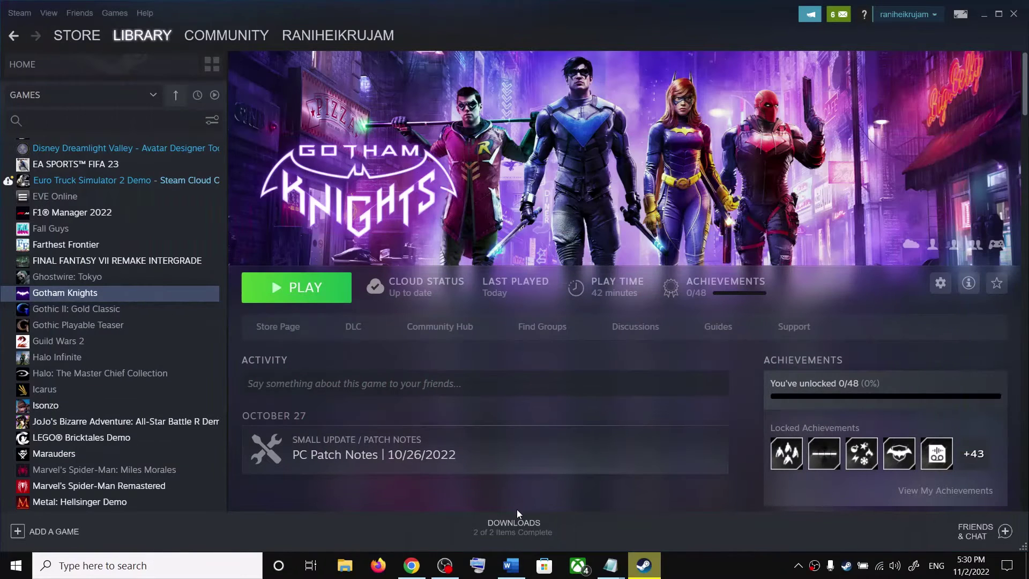
Check the output device list in Windows Settings > System > Sound, leaving it unchanged
key("super+i")
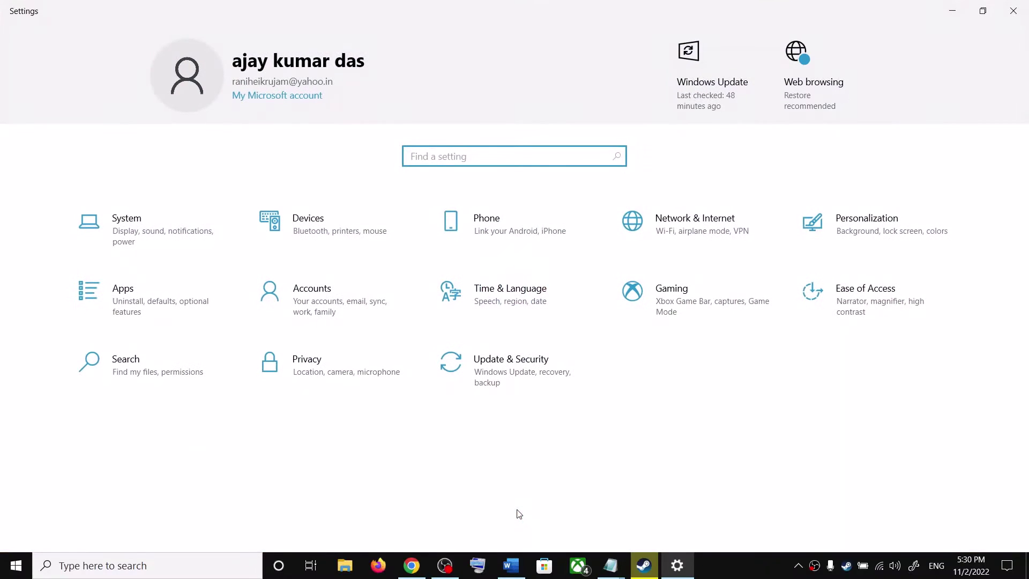
left_click(145, 224)
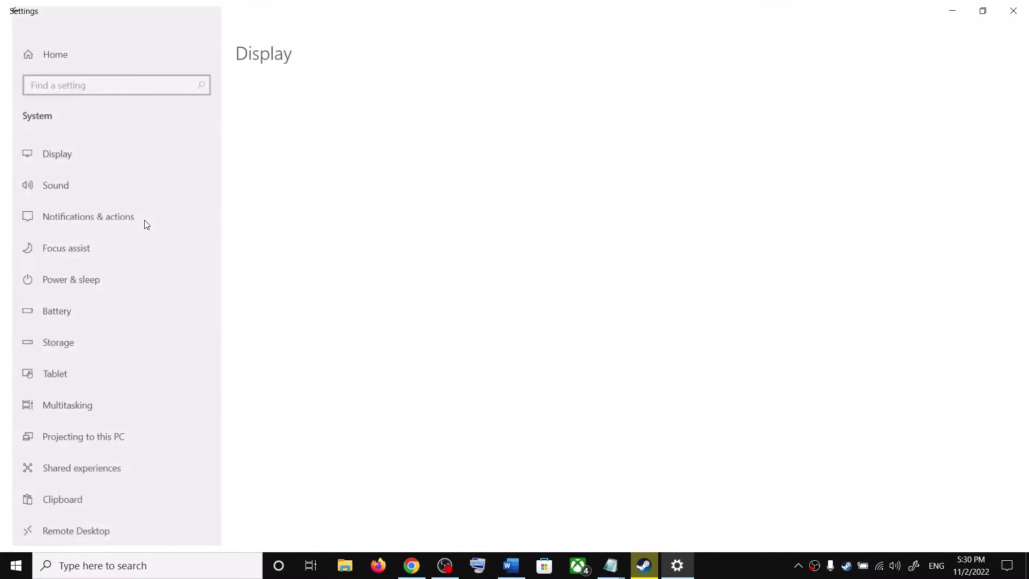
left_click(47, 182)
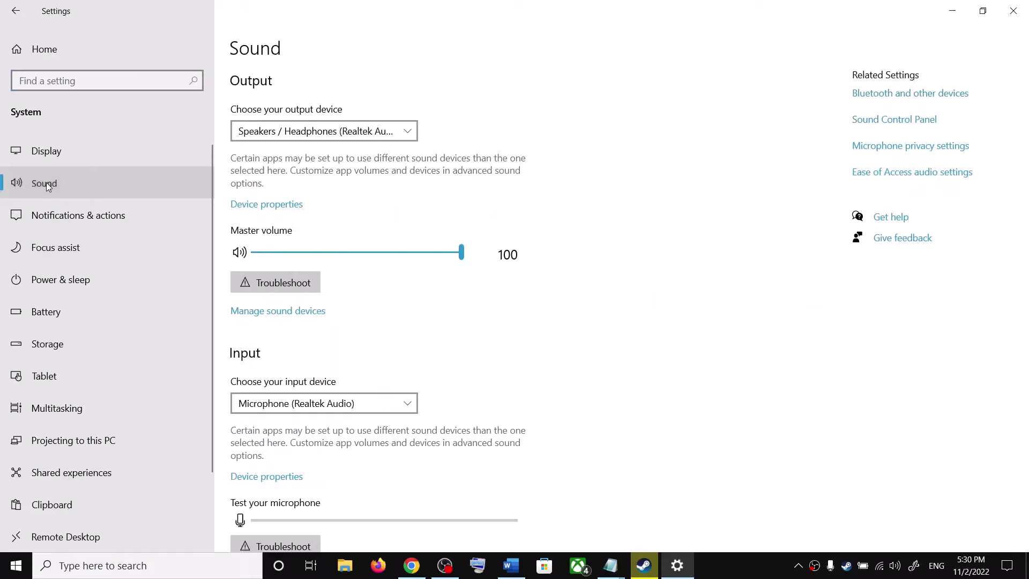
left_click(402, 131)
left_click(327, 137)
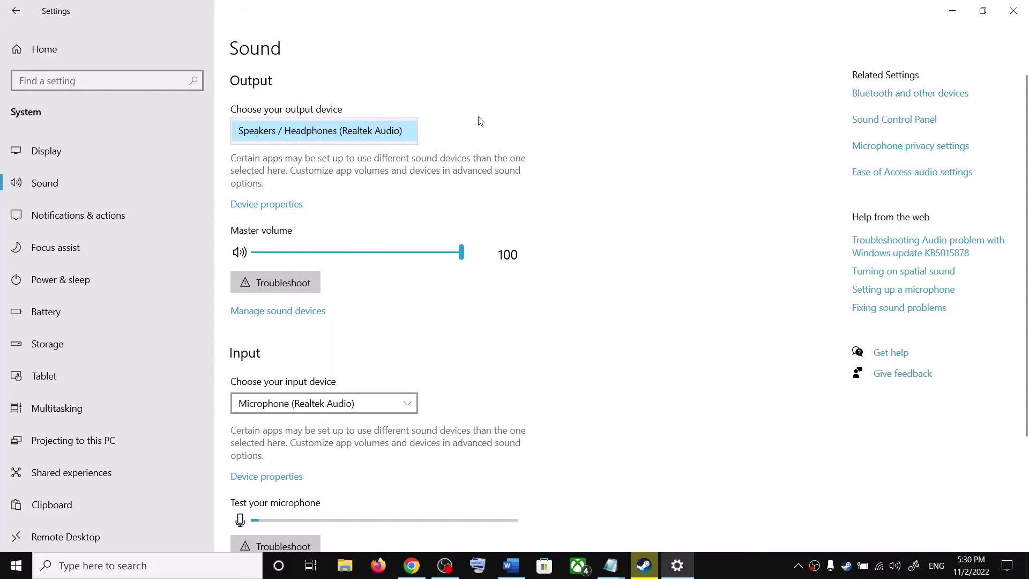
left_click(417, 133)
left_click(454, 135)
left_click(410, 134)
left_click(446, 130)
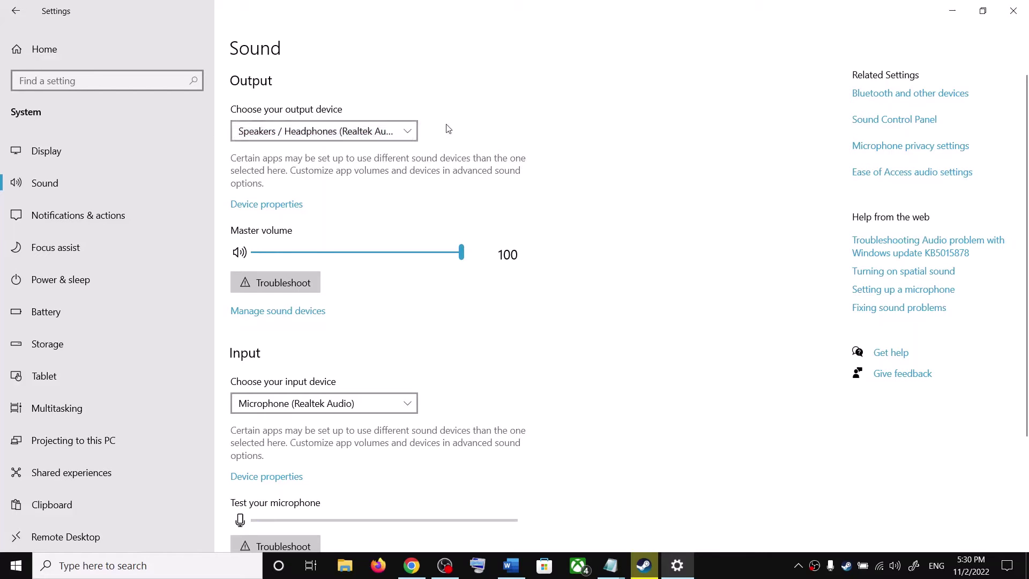
left_click(404, 134)
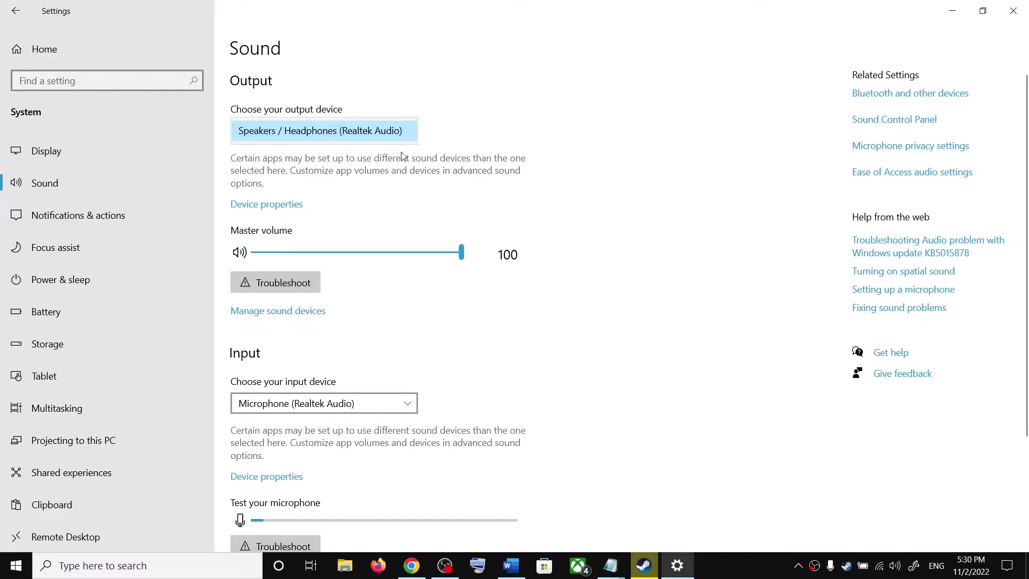
left_click(1013, 11)
left_click(1013, 11)
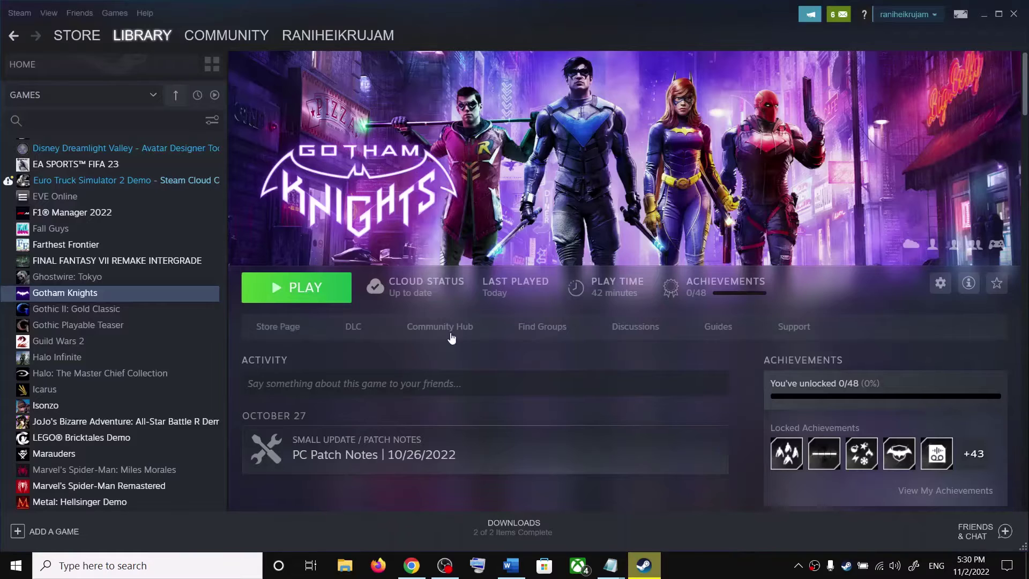
Scroll the notes to the Step 2 sample rate instruction and select it
left_click(510, 565)
scroll(377, 352, "down", 3)
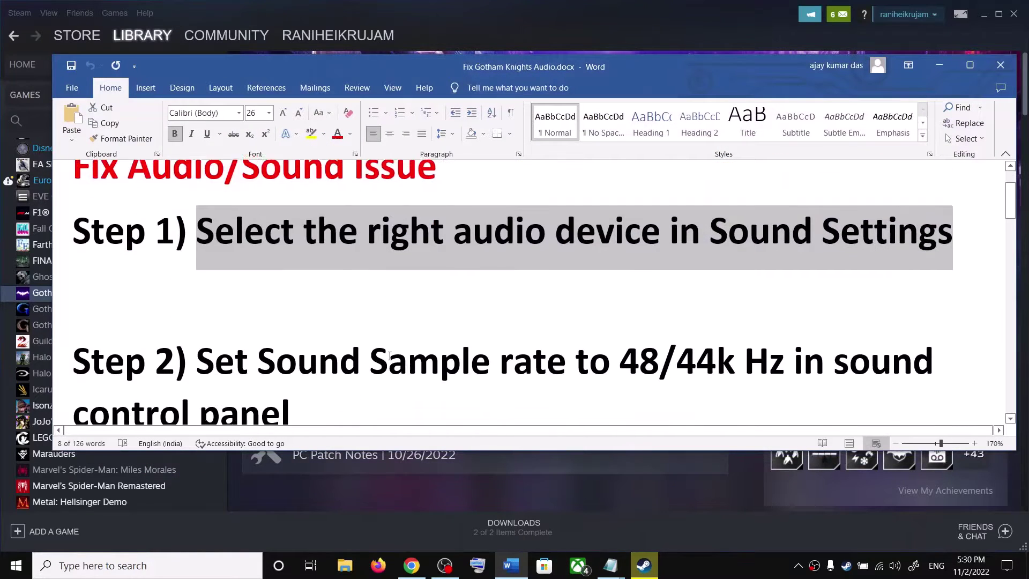
scroll(377, 352, "down", 2)
left_click_drag(201, 280, 716, 272)
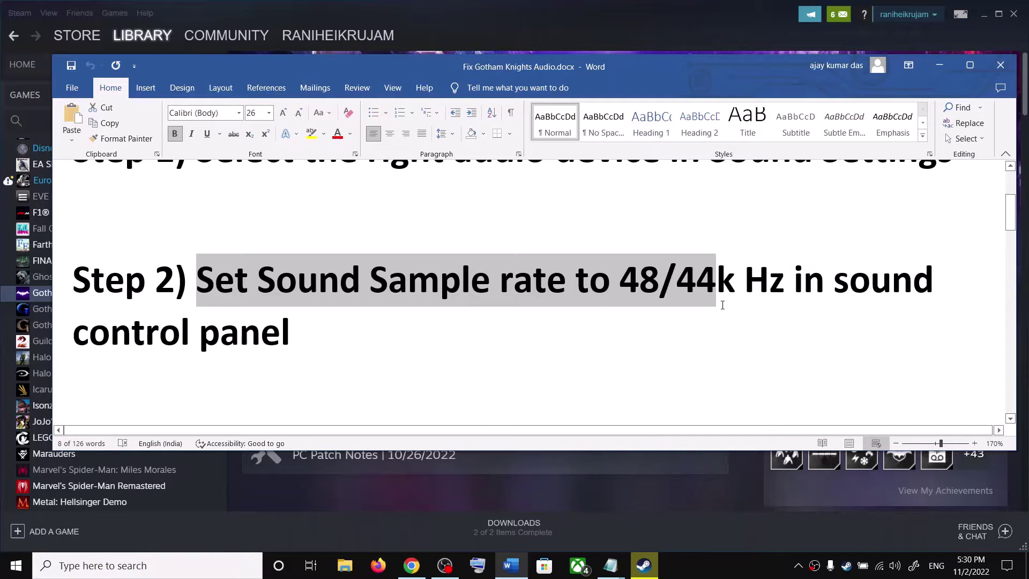
left_click(940, 67)
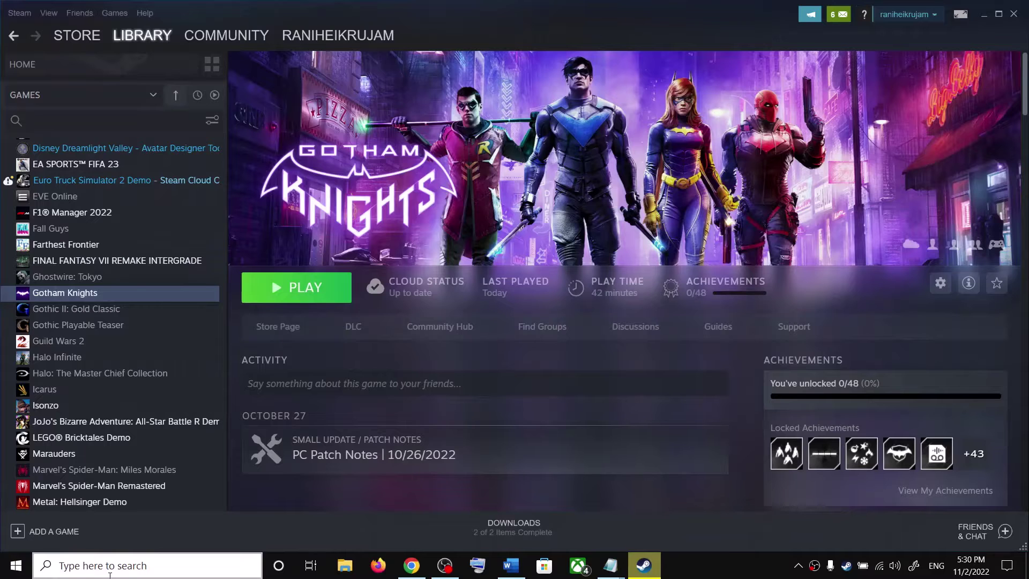
Open Control Panel's Hardware and Sound > Sound dialog
left_click(110, 568)
type("con")
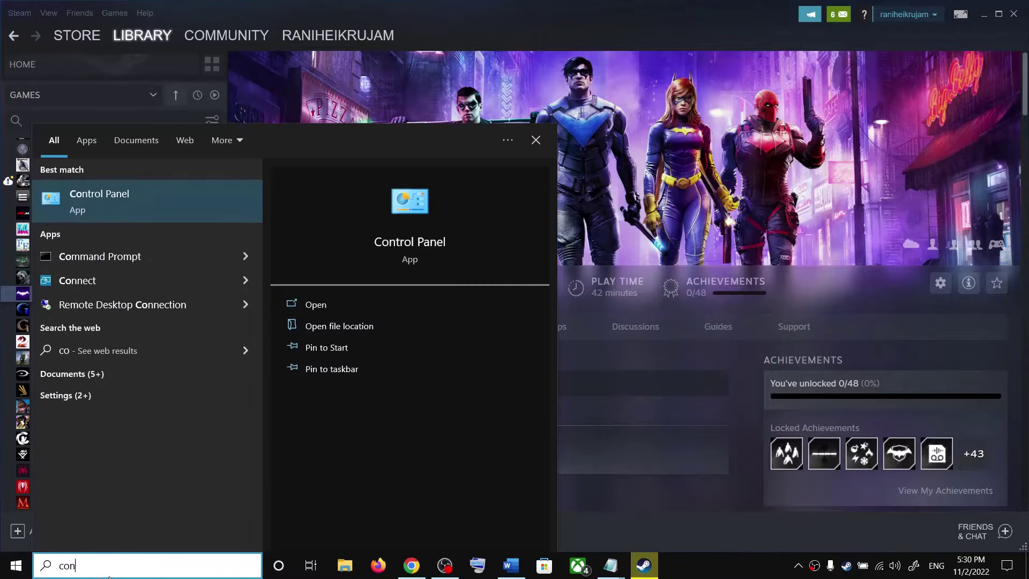
type("trol")
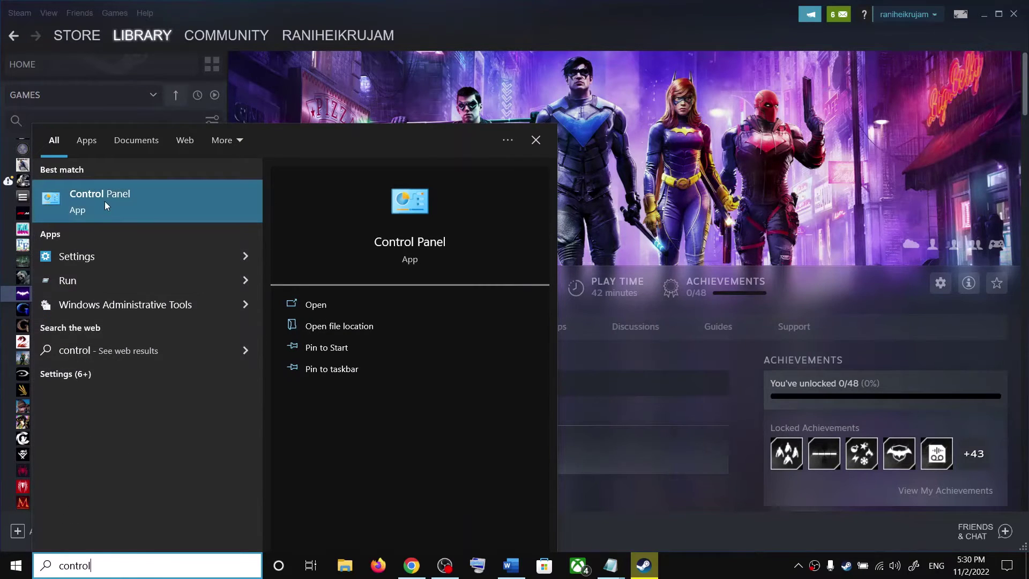
left_click(104, 203)
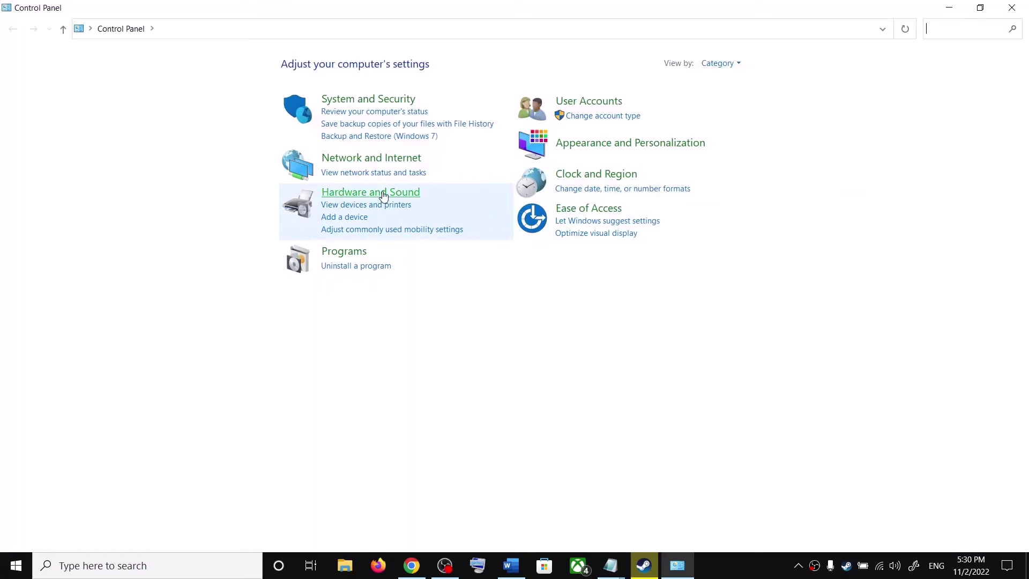
left_click(375, 191)
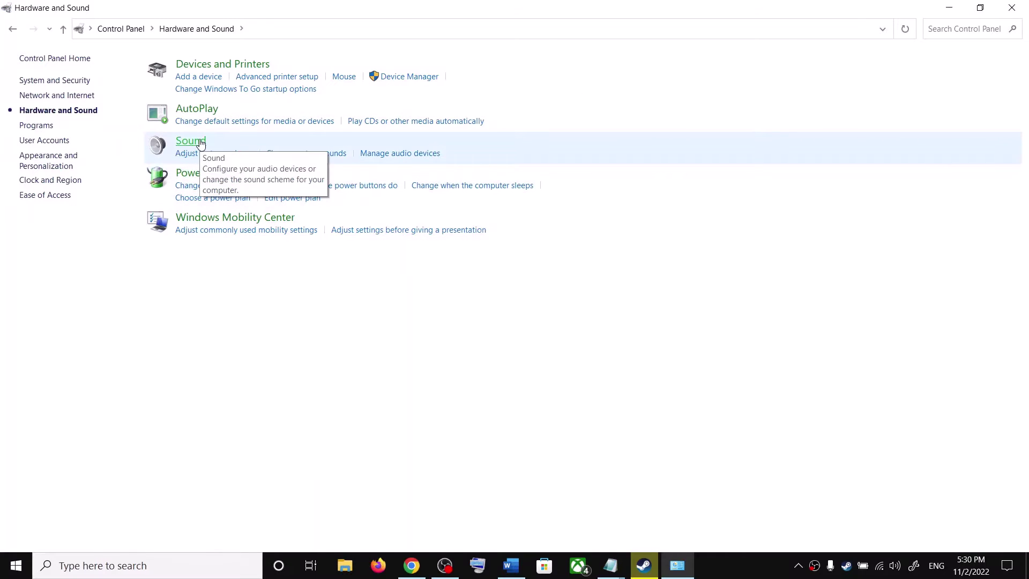
left_click(667, 144)
left_click_drag(168, 45, 651, 113)
Show the sample rate choices on the Advanced tab of Speakers / Headphones properties
left_click(611, 224)
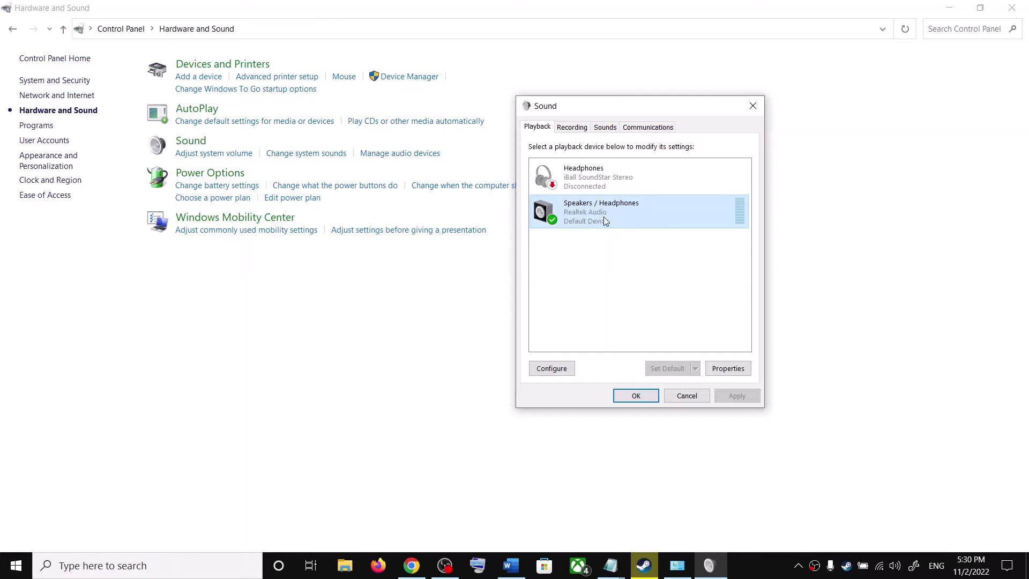
right_click(605, 217)
left_click(643, 310)
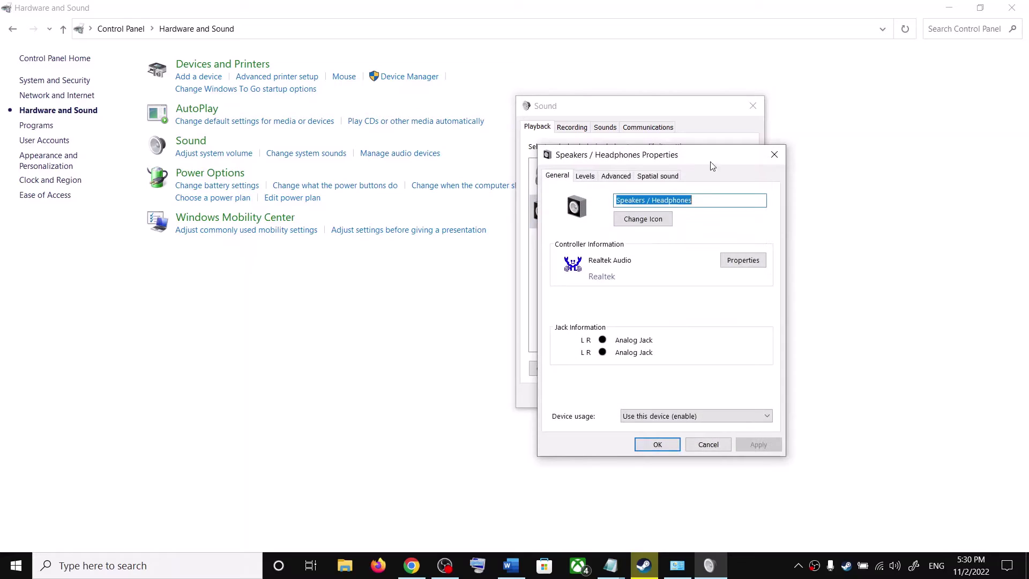
left_click_drag(737, 136, 739, 118)
left_click(662, 142)
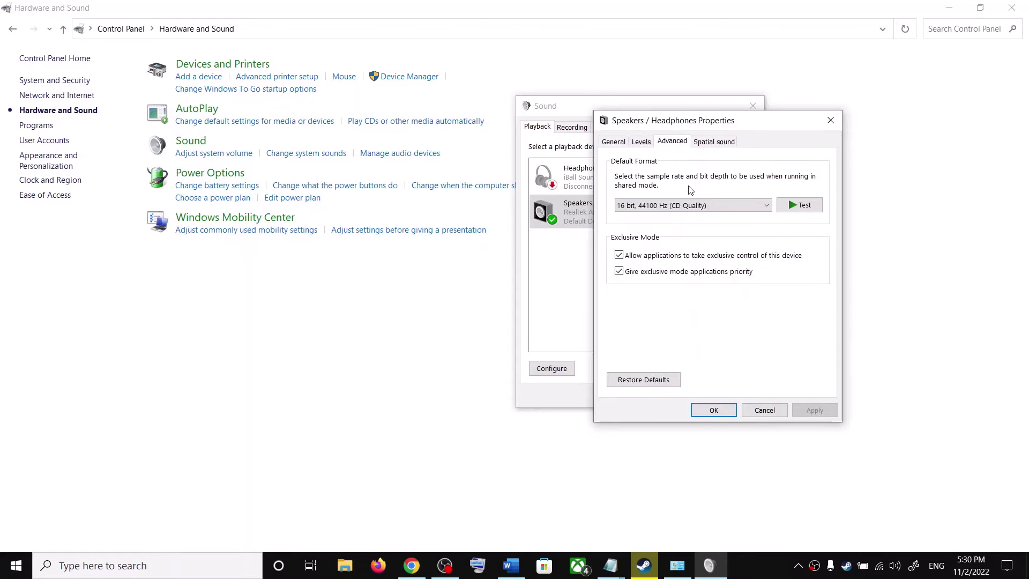
left_click(687, 210)
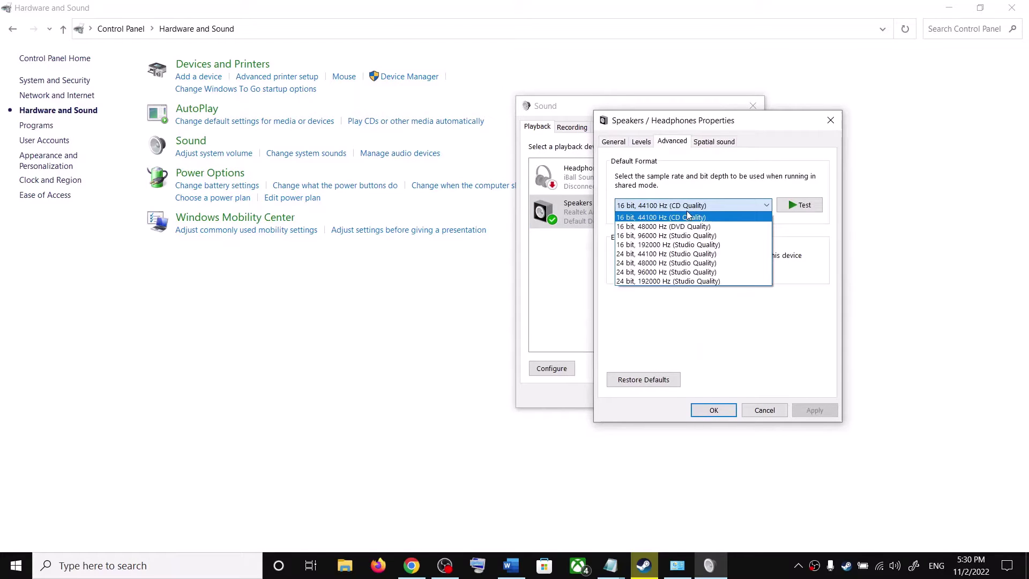
Keep the 16 bit, 44100 Hz default format and close the sound dialogs and Control Panel
left_click(511, 566)
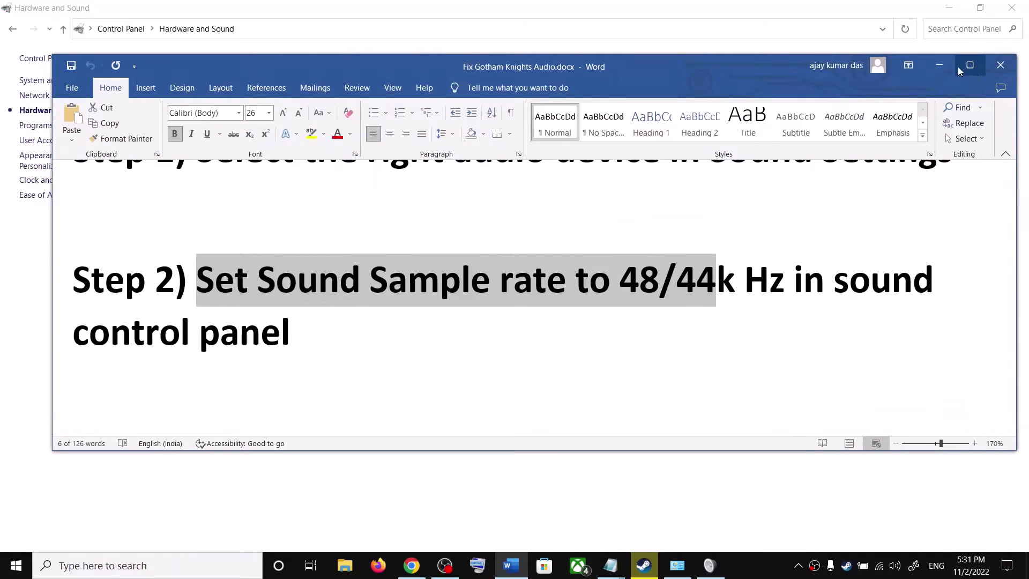
left_click(939, 67)
left_click(707, 205)
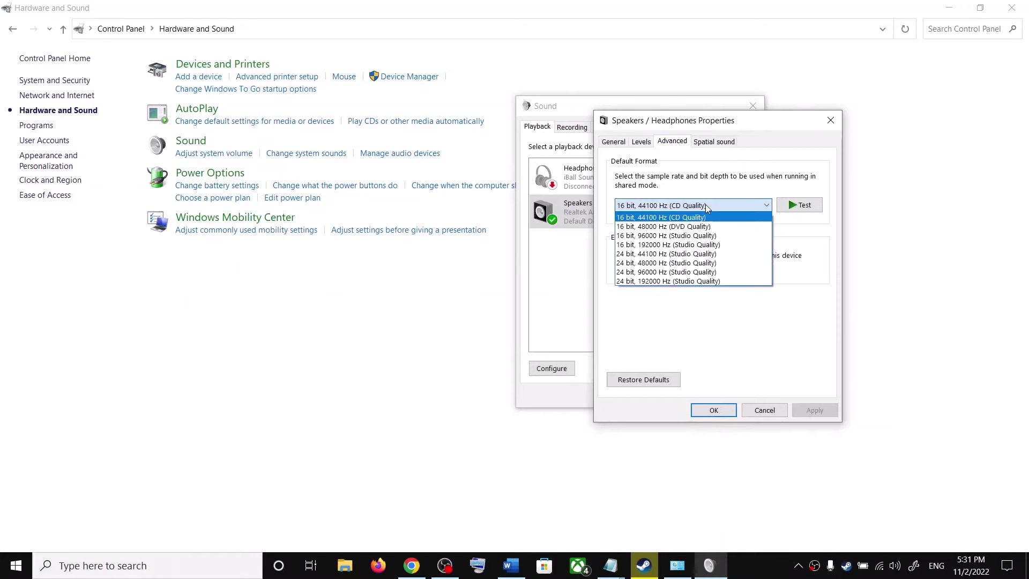
left_click(646, 218)
left_click(714, 409)
left_click(636, 395)
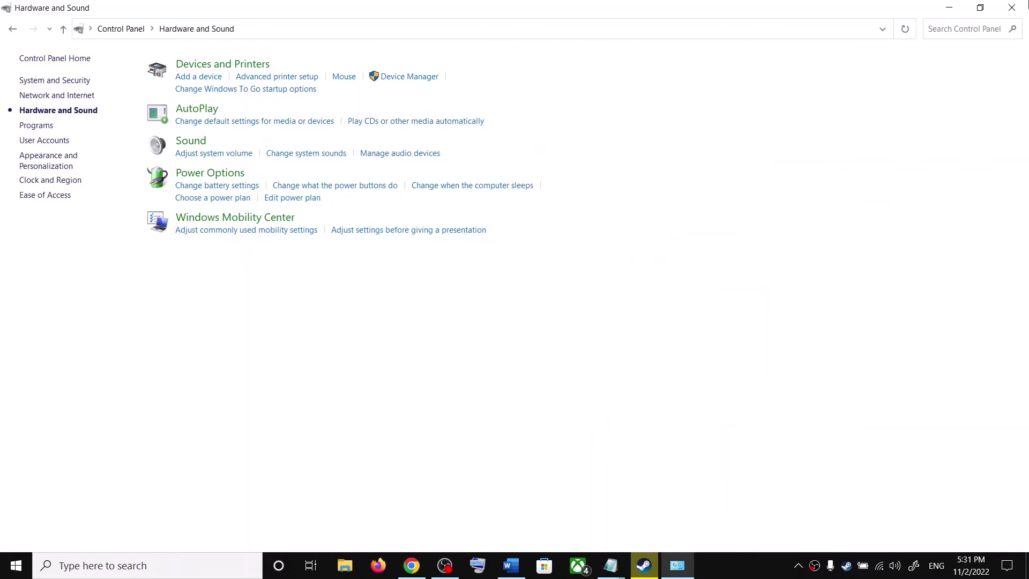
left_click(1011, 8)
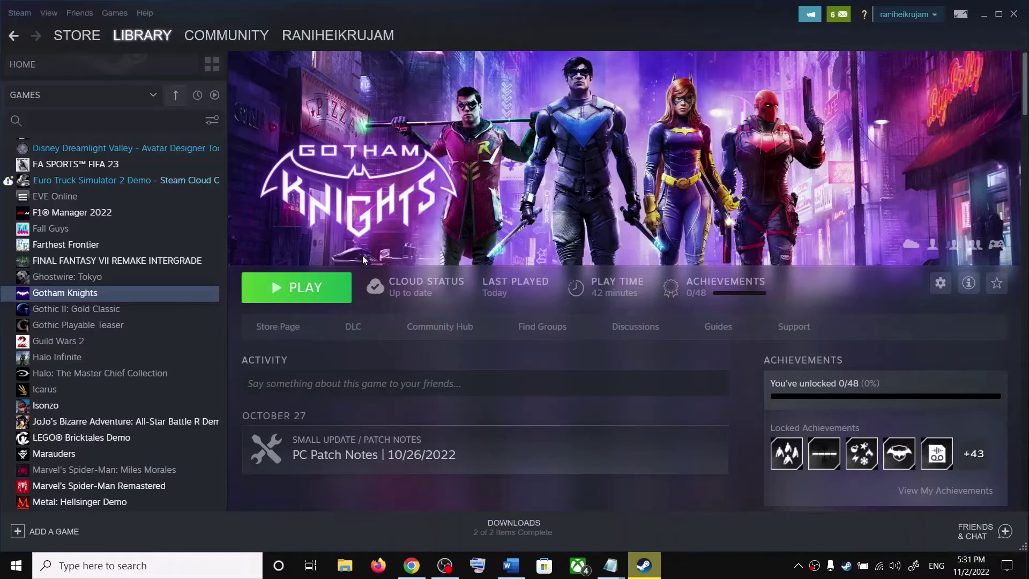
Scroll the notes to Step 3 and select its controller disconnection advice
left_click(510, 565)
scroll(367, 327, "down", 2)
scroll(367, 327, "down", 2)
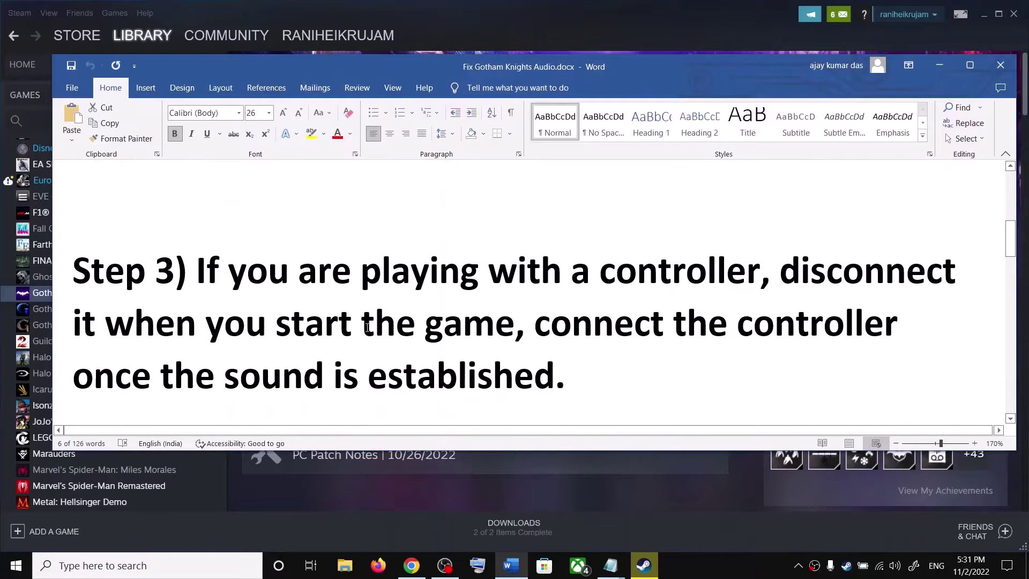
left_click_drag(333, 246, 760, 250)
left_click_drag(832, 254, 555, 351)
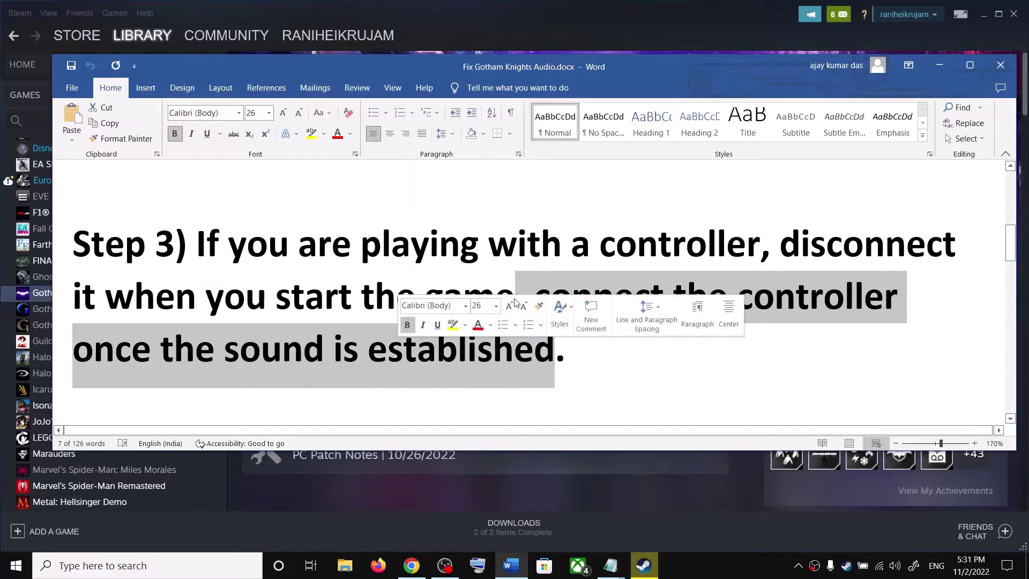
left_click(391, 244)
left_click_drag(531, 298, 604, 347)
Highlight the Step 4 'Turn off Spatial Sound' heading and minimize Word
scroll(435, 318, "down", 3)
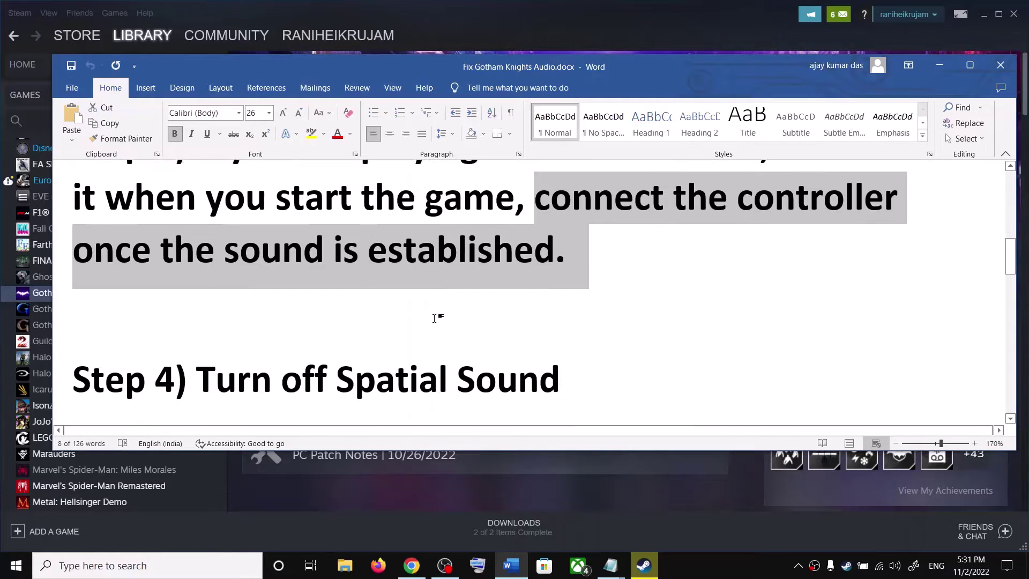
left_click_drag(209, 323, 560, 322)
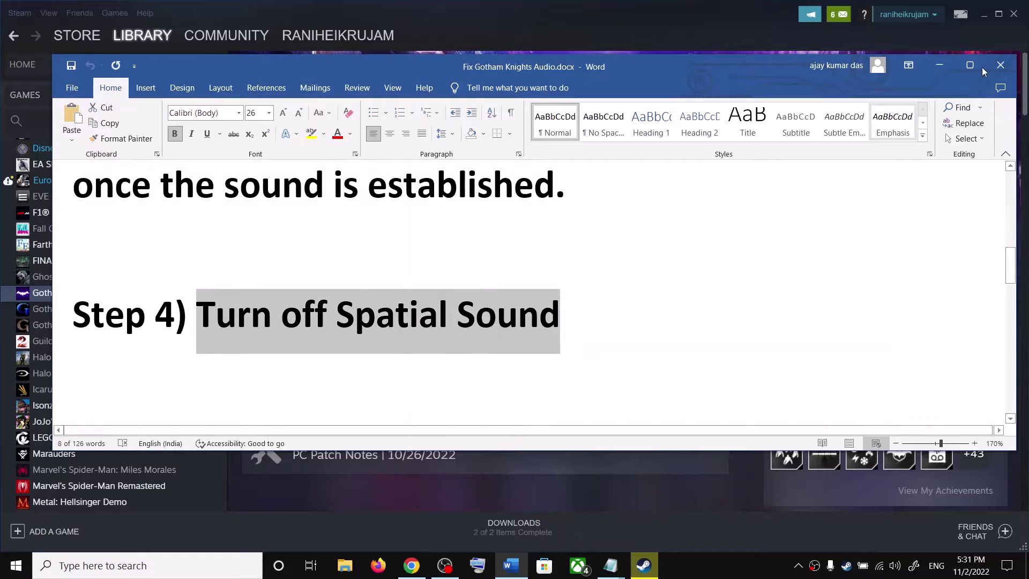
left_click(938, 65)
Open the Sound dialog from Control Panel's Hardware and Sound page
left_click(118, 561)
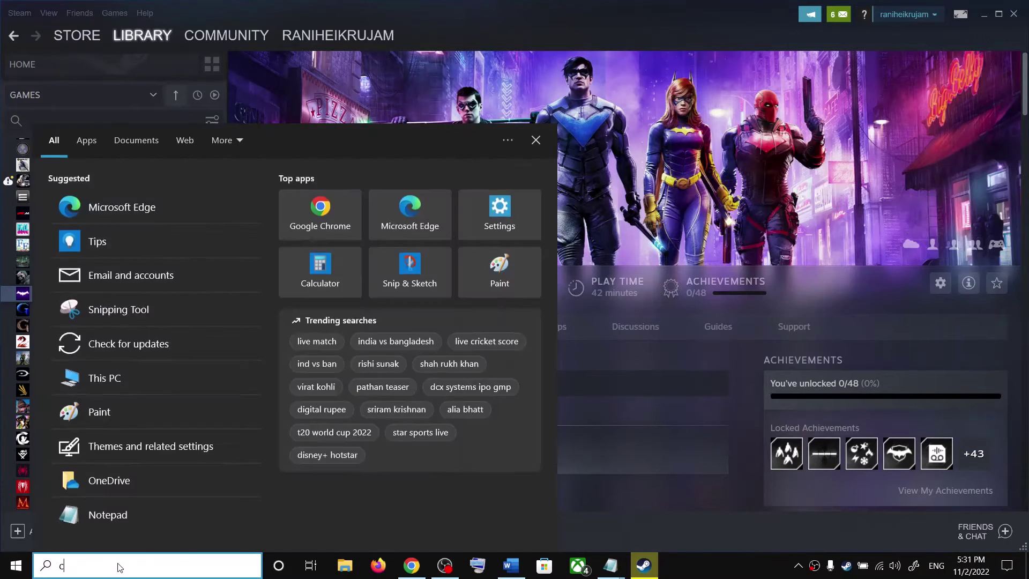
type("control")
key("Return")
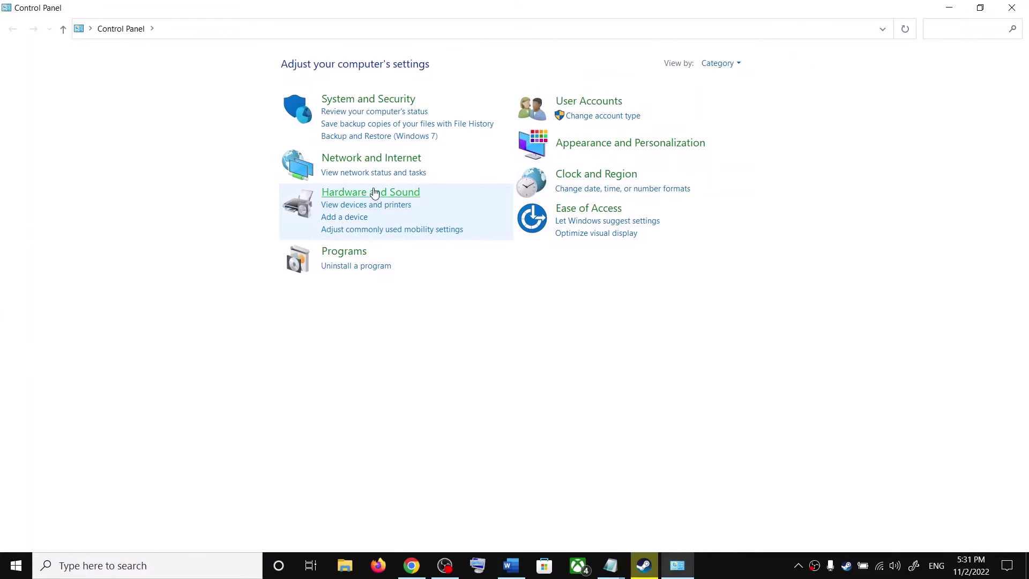
left_click(373, 193)
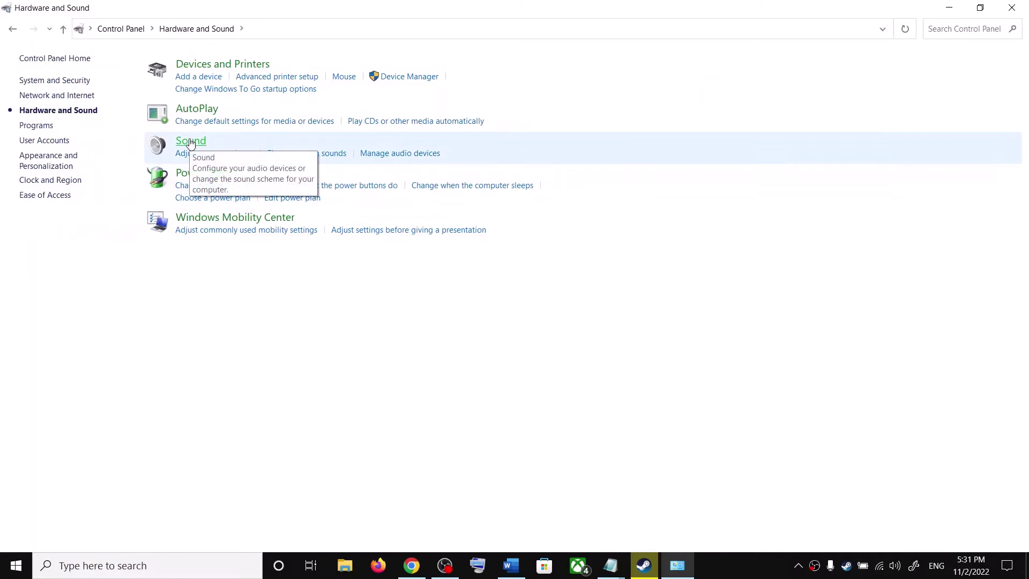
left_click(385, 153)
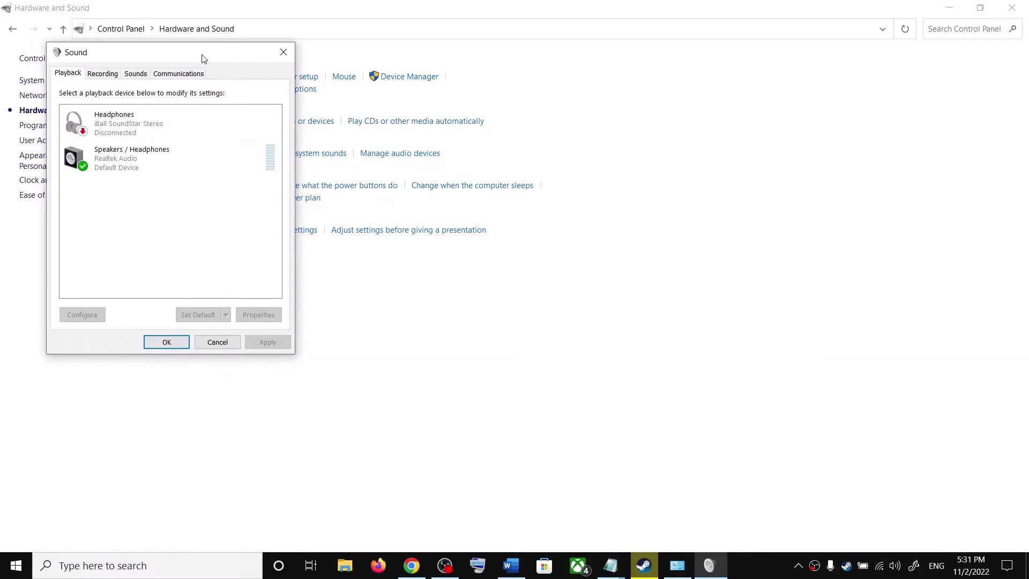
left_click_drag(203, 59, 710, 97)
Set Speakers / Headphones spatial sound format to Off, apply, and close all sound windows
left_click(636, 202)
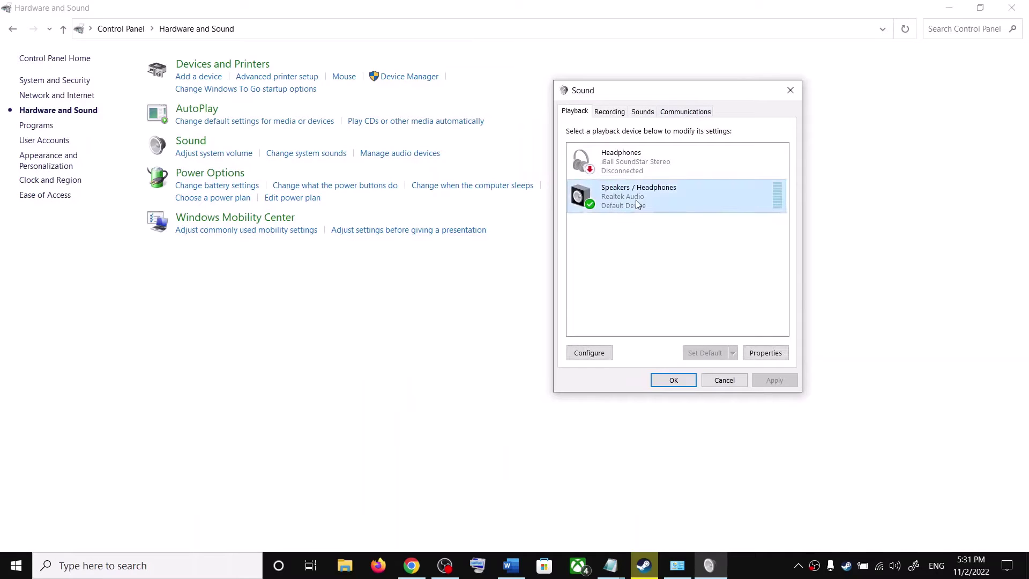
right_click(636, 200)
left_click(675, 291)
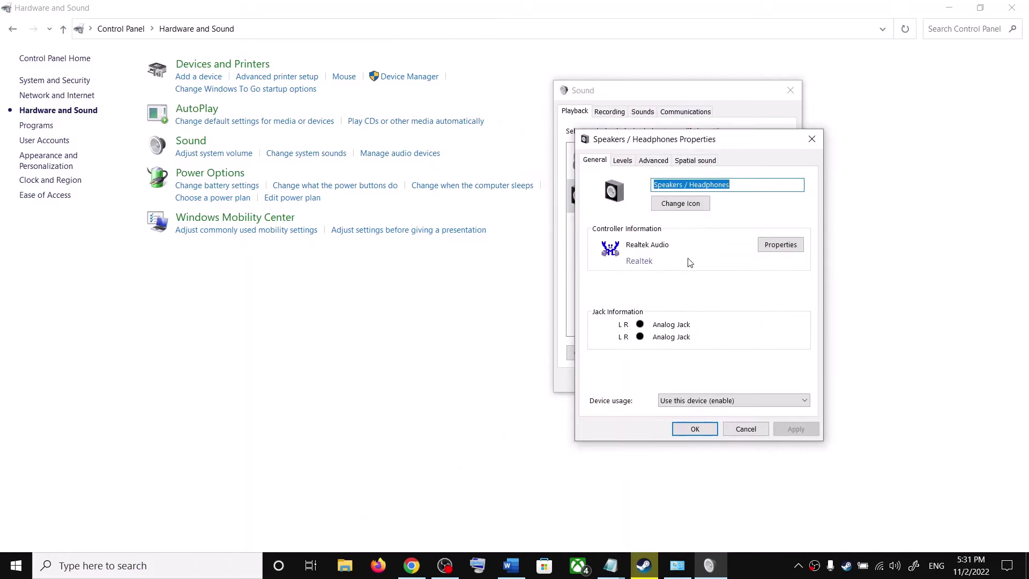
left_click(690, 161)
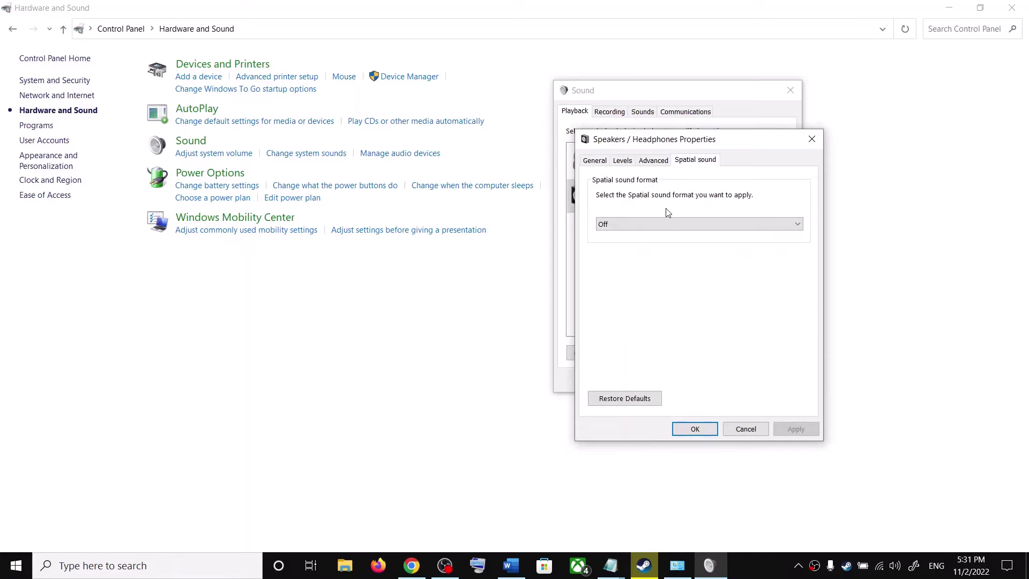
left_click(645, 224)
left_click(608, 236)
left_click(791, 431)
left_click(698, 430)
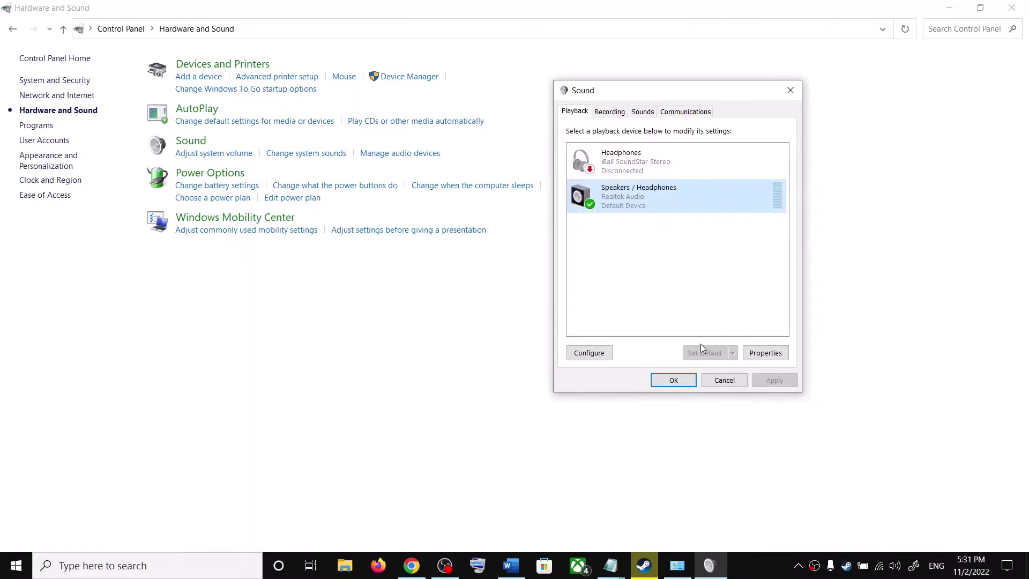
left_click(673, 380)
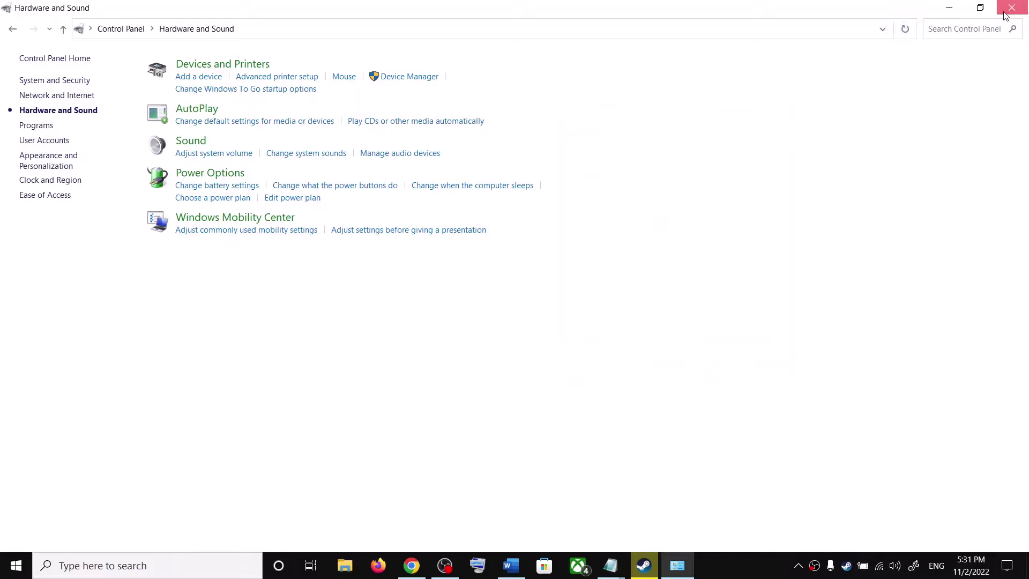
left_click(1012, 8)
Scroll the notes to Step 5 on disabling Oculus/voicemeeter audio devices, then start a Windows search
left_click(511, 565)
scroll(246, 288, "down", 3)
scroll(246, 287, "down", 1)
left_click_drag(199, 228, 379, 322)
left_click(321, 328)
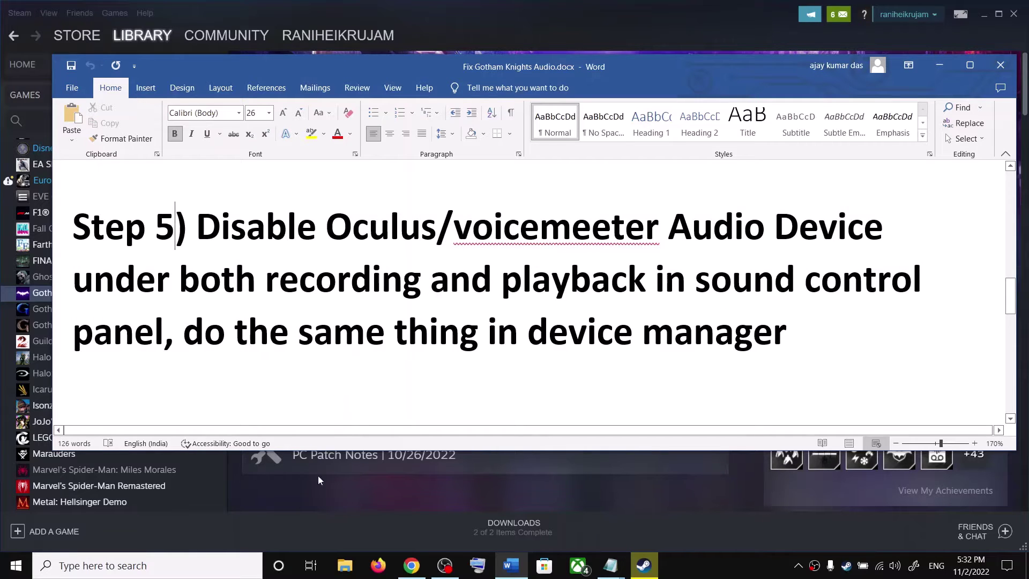
left_click(198, 565)
Open the Sound dialog via Control Panel > Hardware and Sound
type("control")
left_click(146, 196)
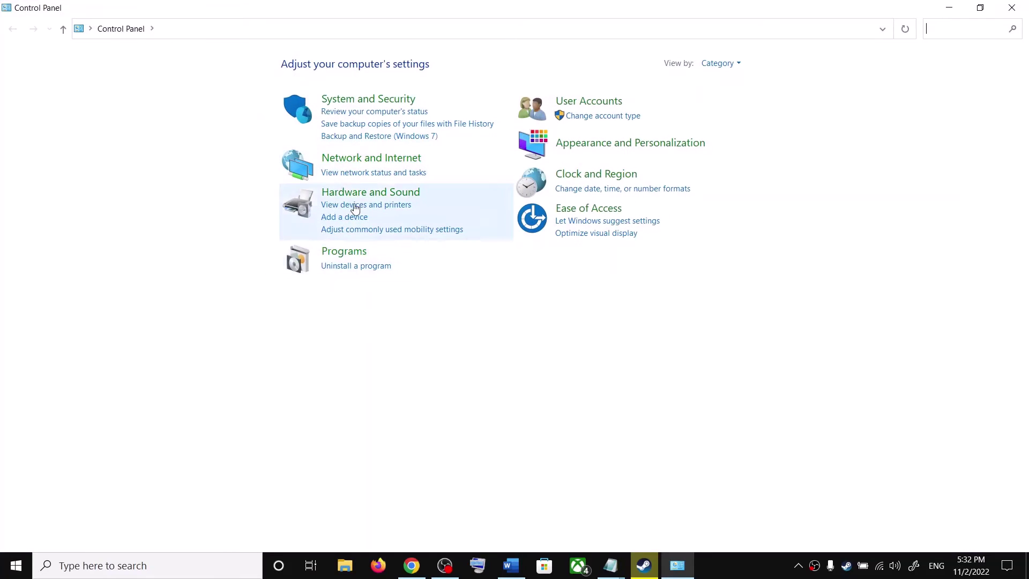
left_click(332, 194)
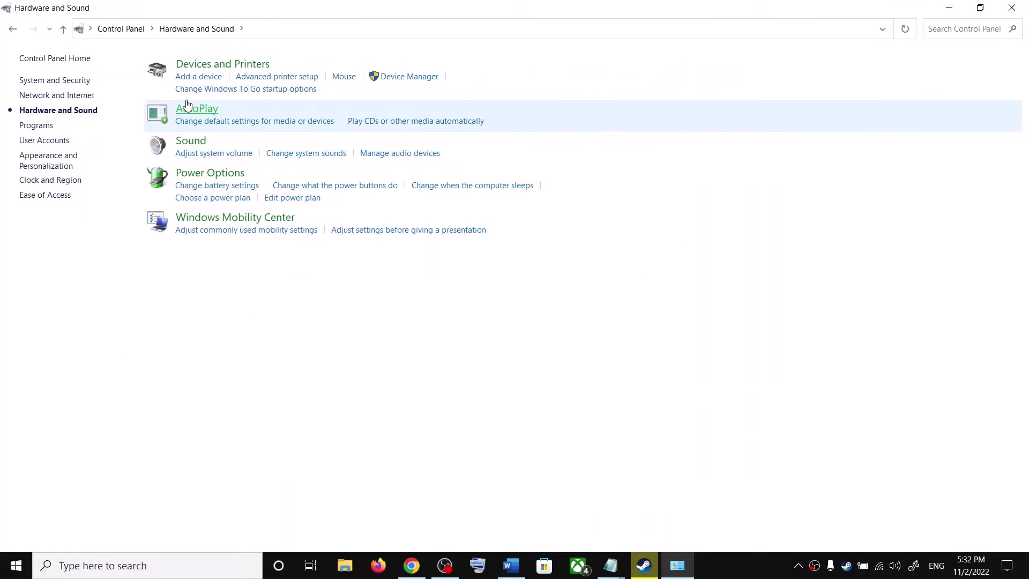
left_click(184, 146)
left_click_drag(223, 66, 560, 83)
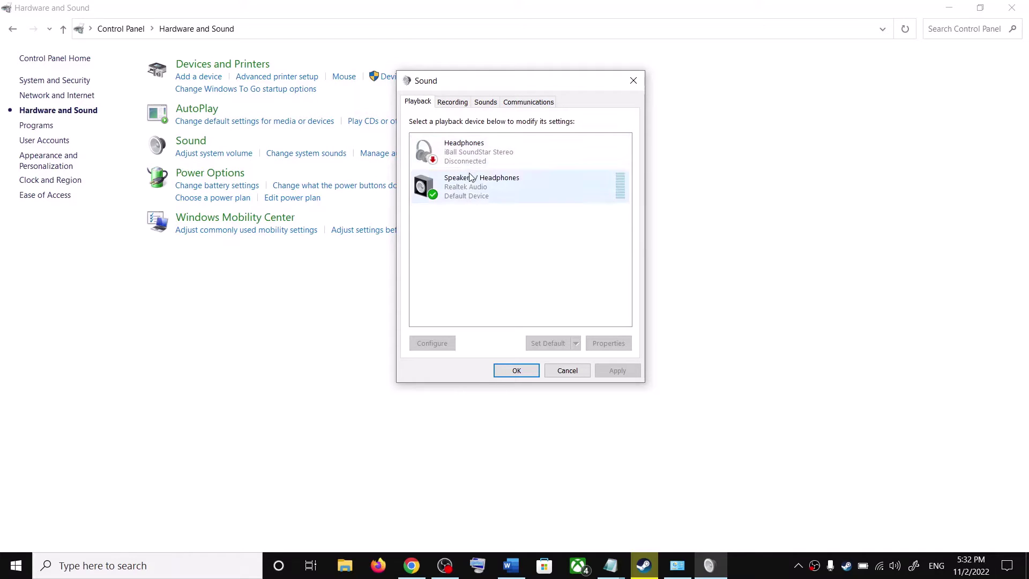
Check the Headphones playback and Recording device lists for Oculus or voicemeeter entries, then close
right_click(470, 154)
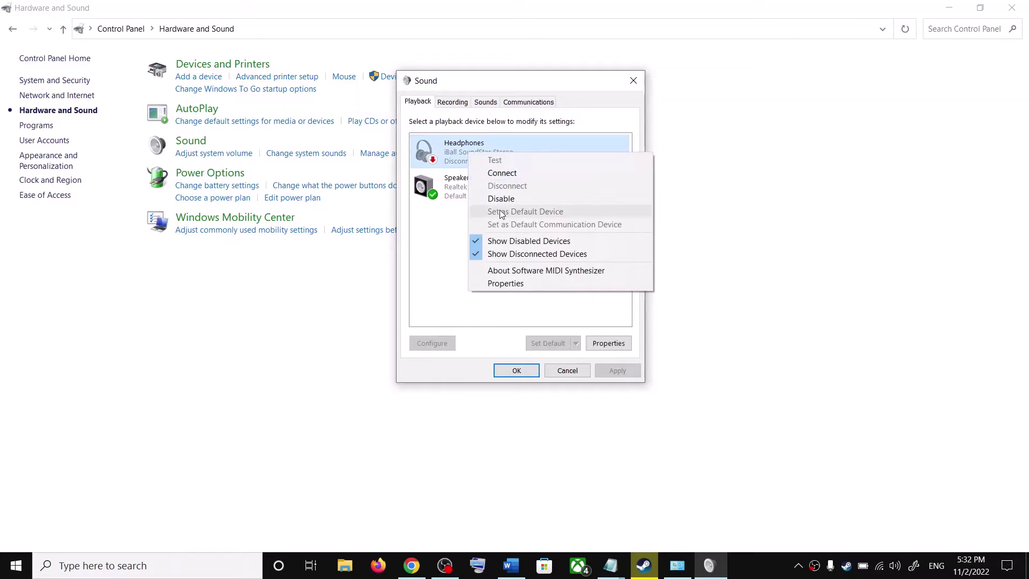
left_click(450, 227)
left_click(453, 102)
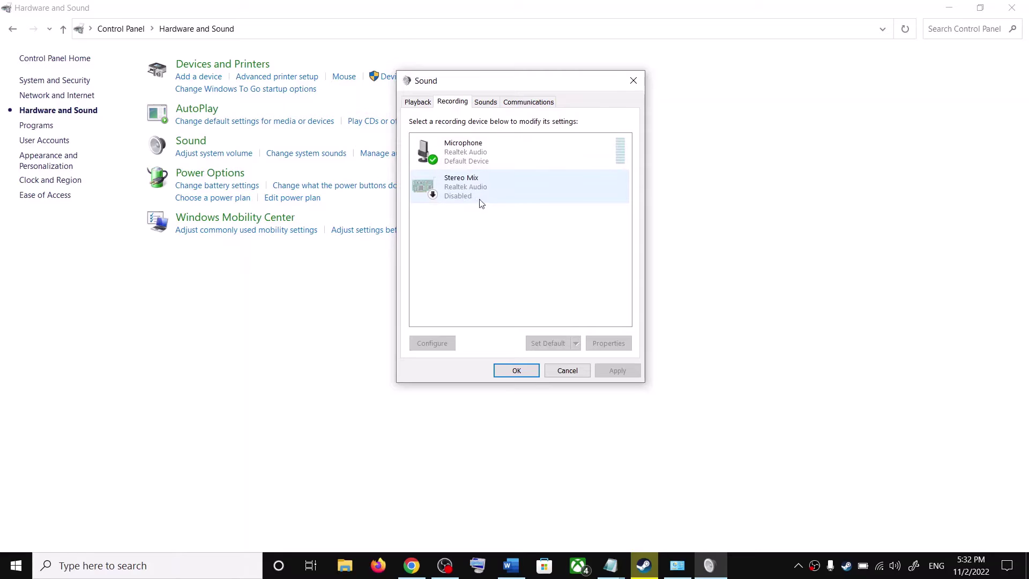
left_click(633, 81)
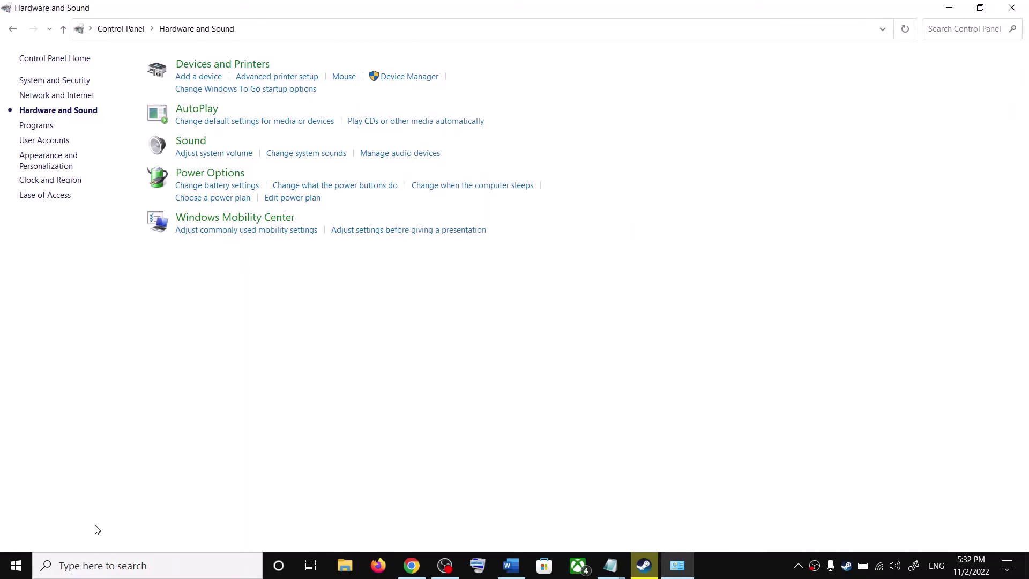
Find the Oculus Virtual Audio Device and VB-Audio VoiceMeeter VAIO entries in Device Manager's sound controllers
right_click(12, 573)
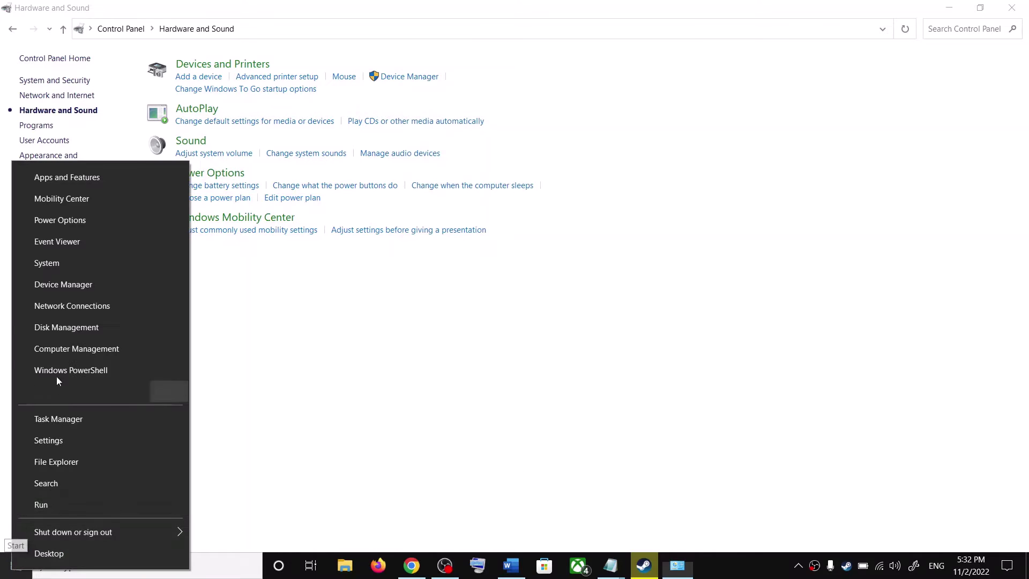
left_click(61, 284)
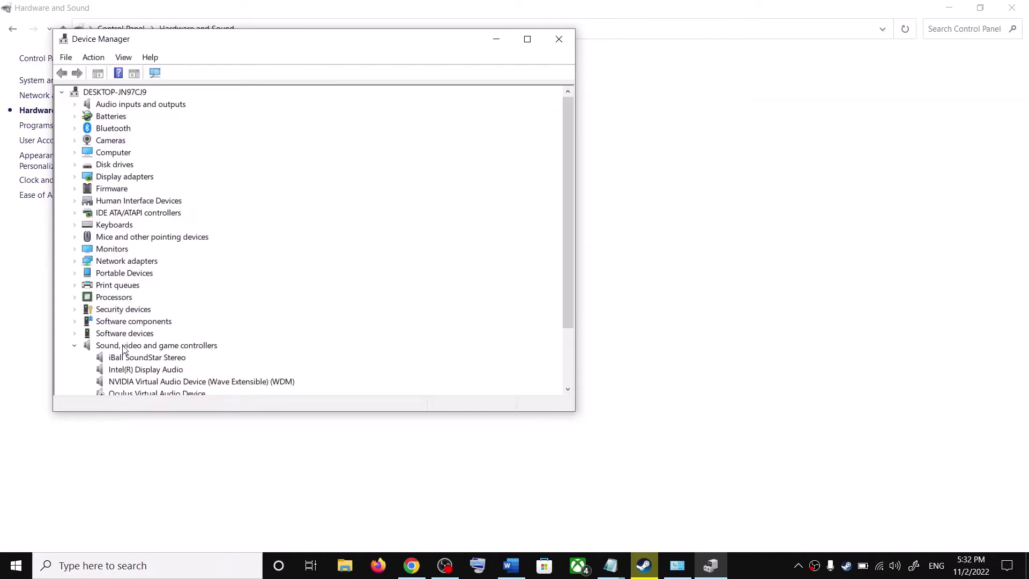
scroll(231, 349, "down", 2)
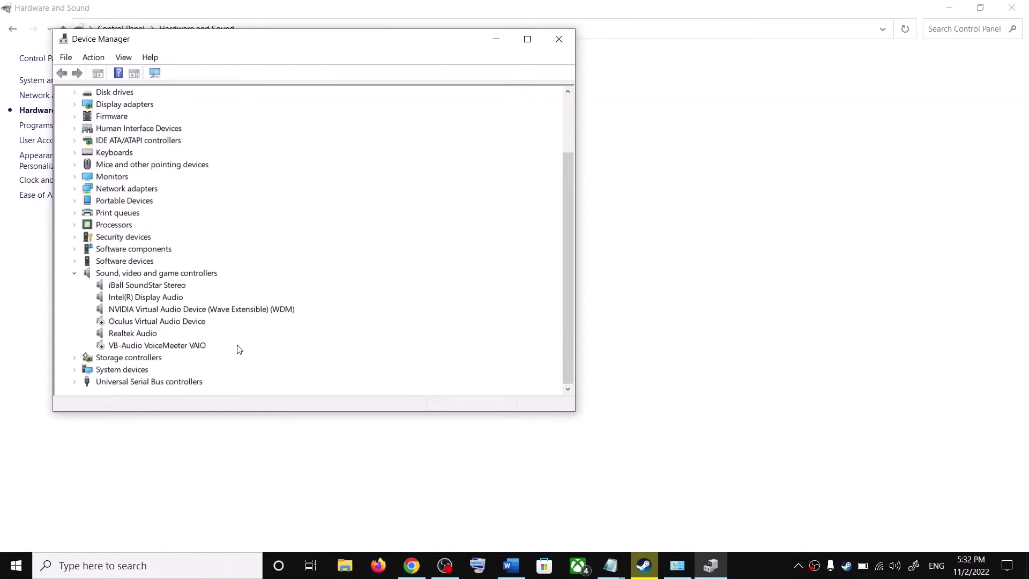
left_click(127, 323)
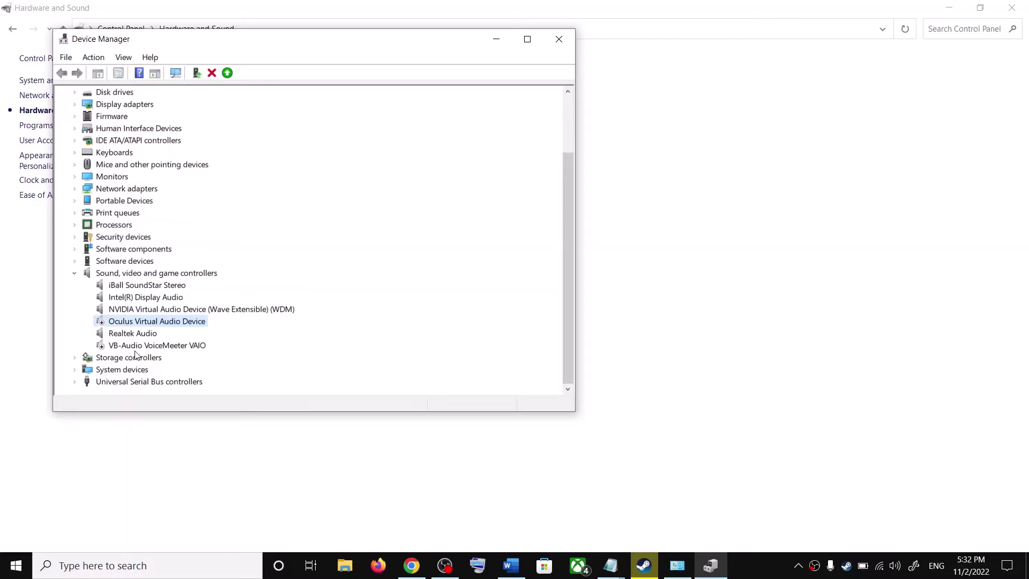
left_click(144, 345)
Confirm both the Oculus and VoiceMeeter devices offer Enable device, meaning they are disabled
right_click(152, 324)
left_click(122, 349)
left_click(125, 346)
left_click(140, 322)
left_click(135, 347)
left_click(140, 324)
right_click(139, 324)
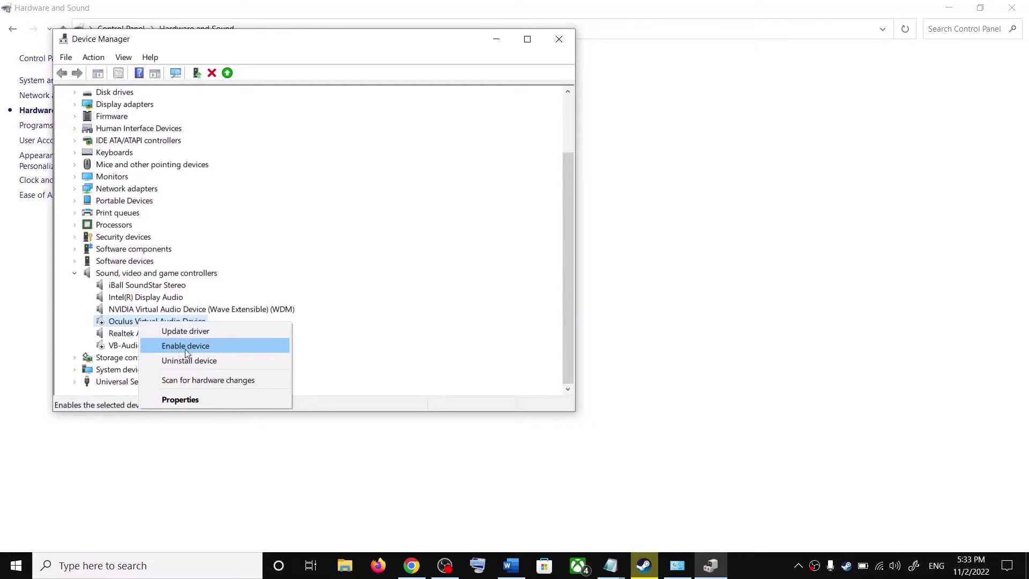
left_click(124, 346)
right_click(130, 347)
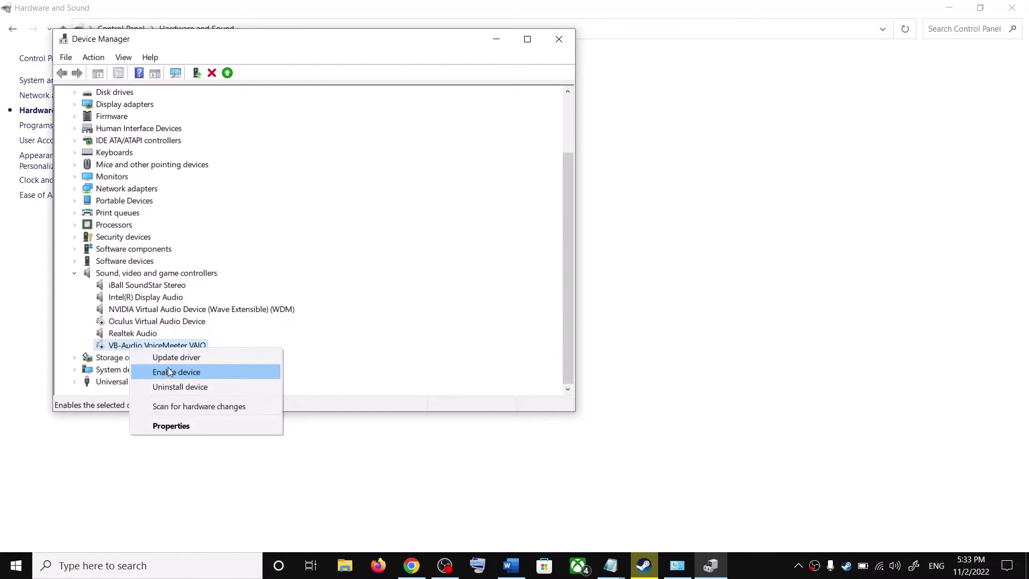
left_click(151, 322)
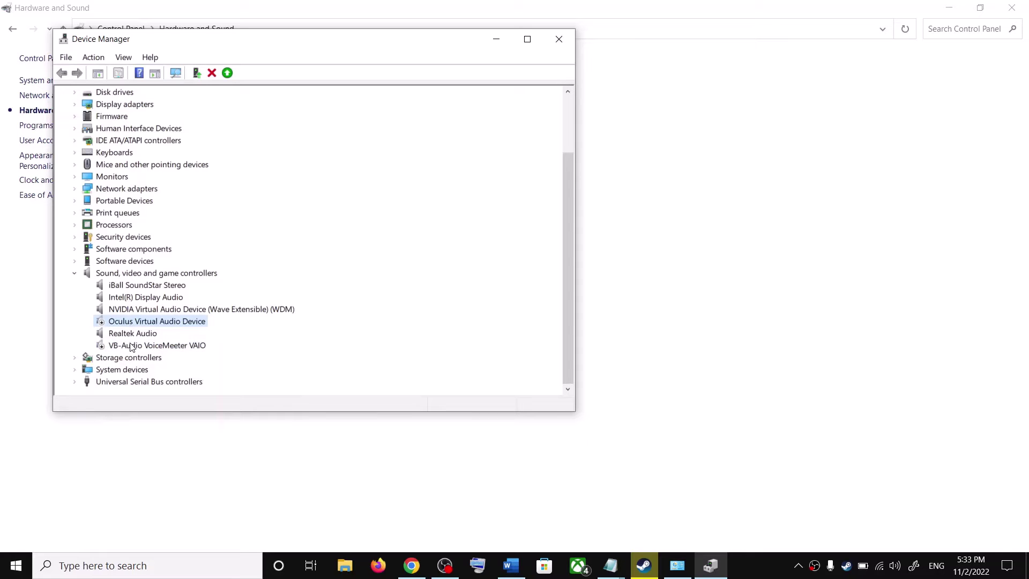
left_click(131, 346)
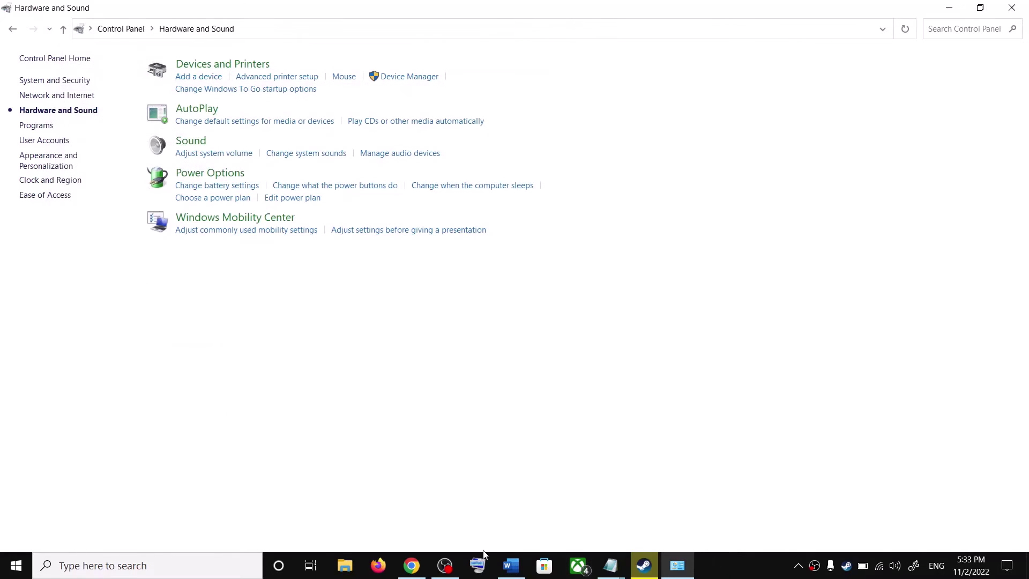
Highlight Step 6 'Uncheck Handsfree Telephony' in the notes, then switch to Control Panel's Hardware and Sound
left_click(511, 565)
scroll(375, 338, "down", 3)
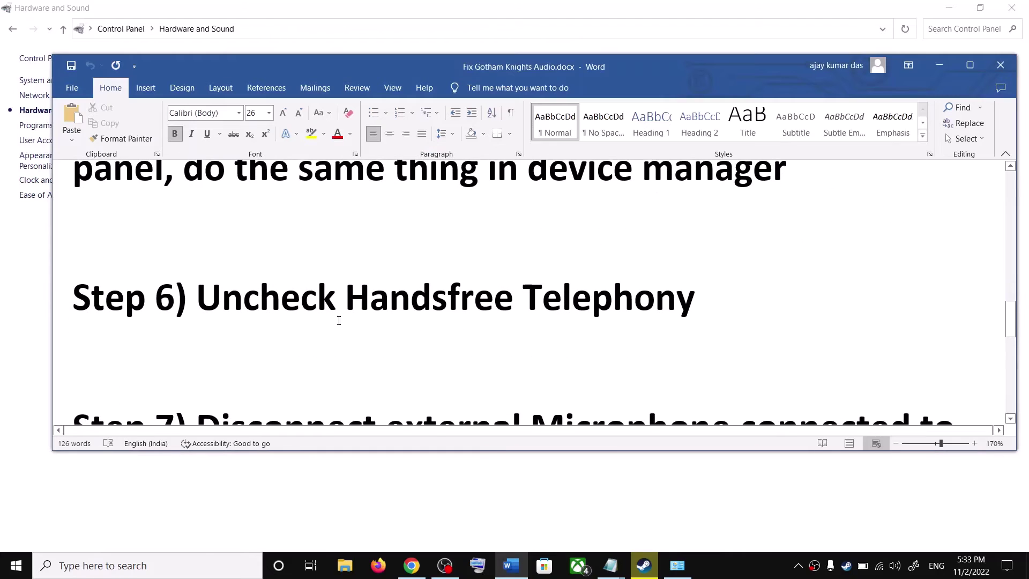
left_click_drag(220, 301, 632, 302)
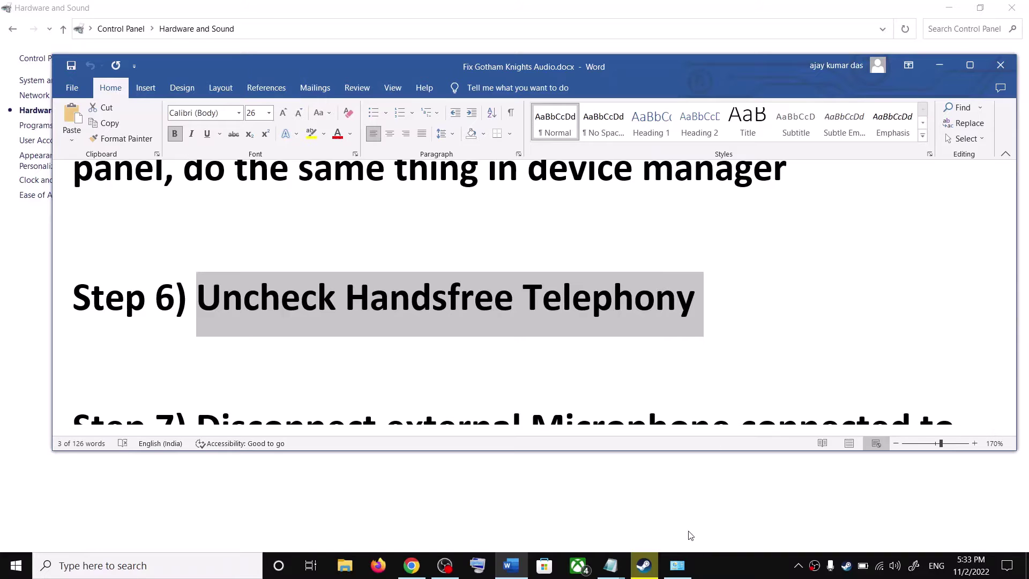
left_click(677, 565)
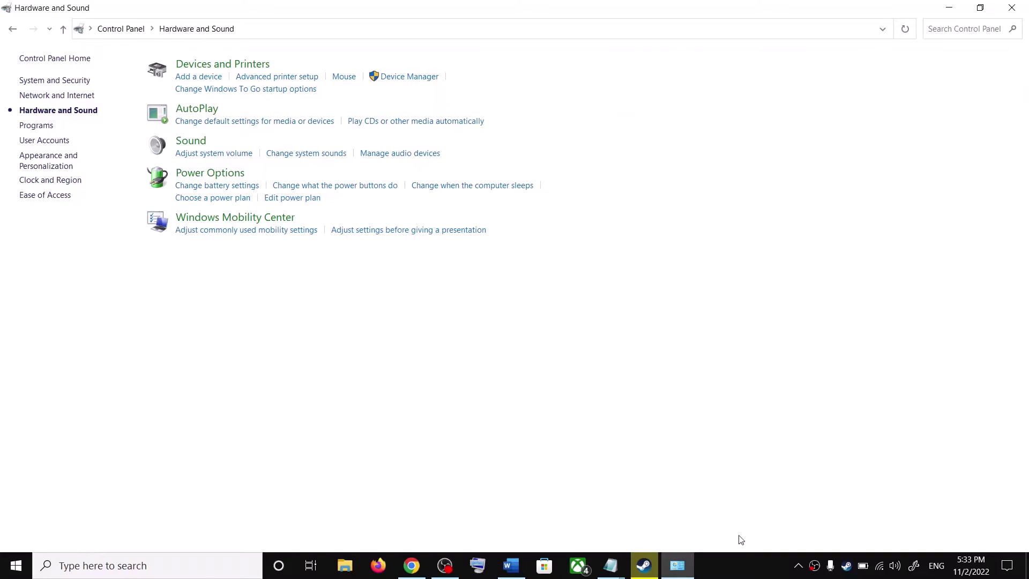
Open the iBall SoundStar headset's properties from Devices and Printers
left_click(54, 58)
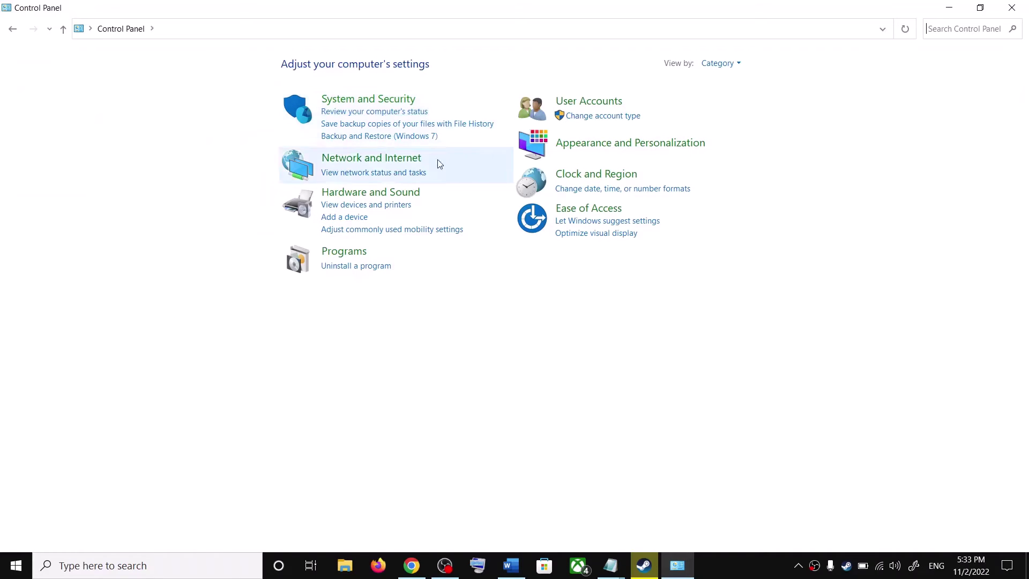
left_click(375, 193)
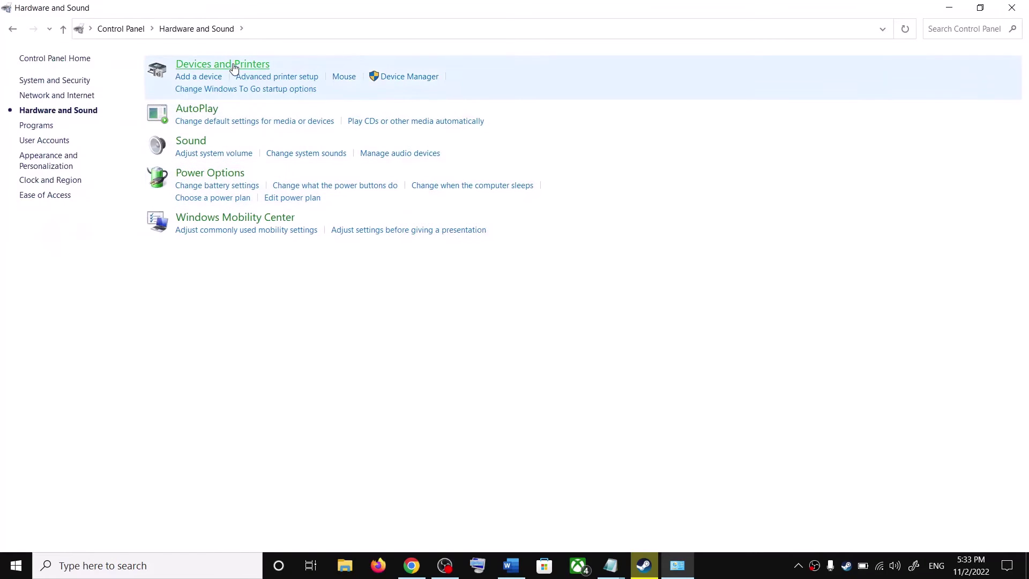
left_click(234, 65)
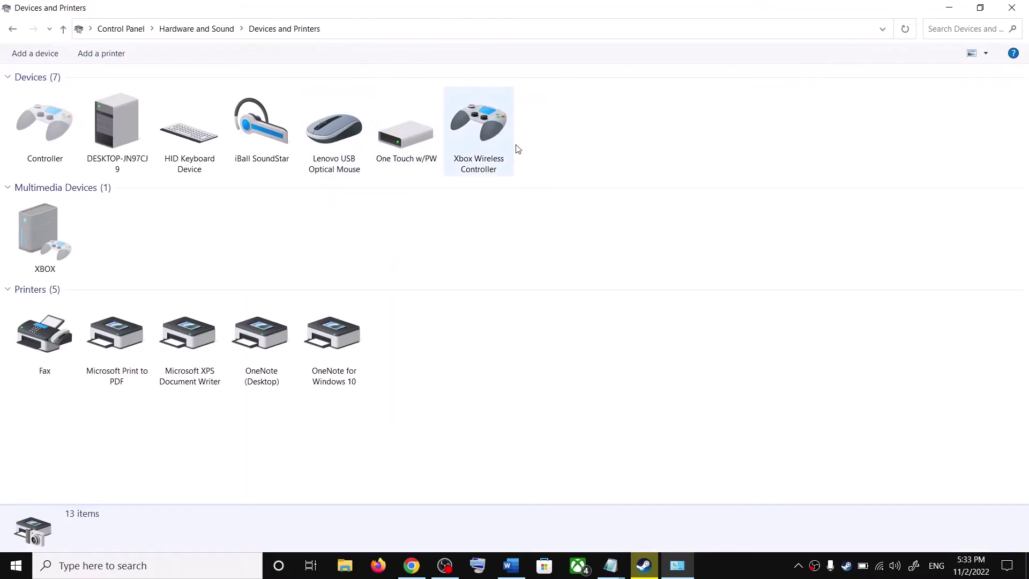
left_click(264, 140)
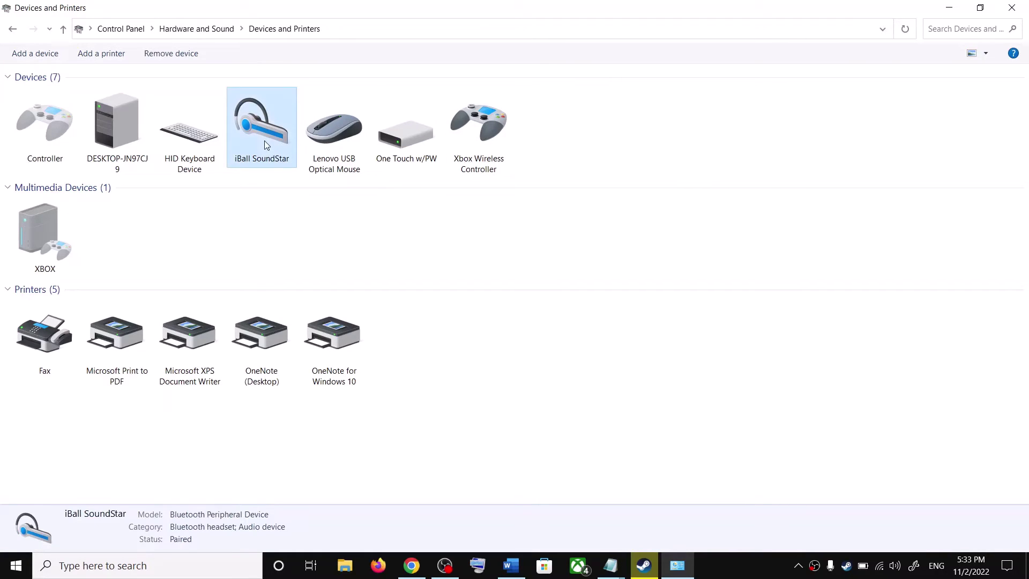
right_click(263, 141)
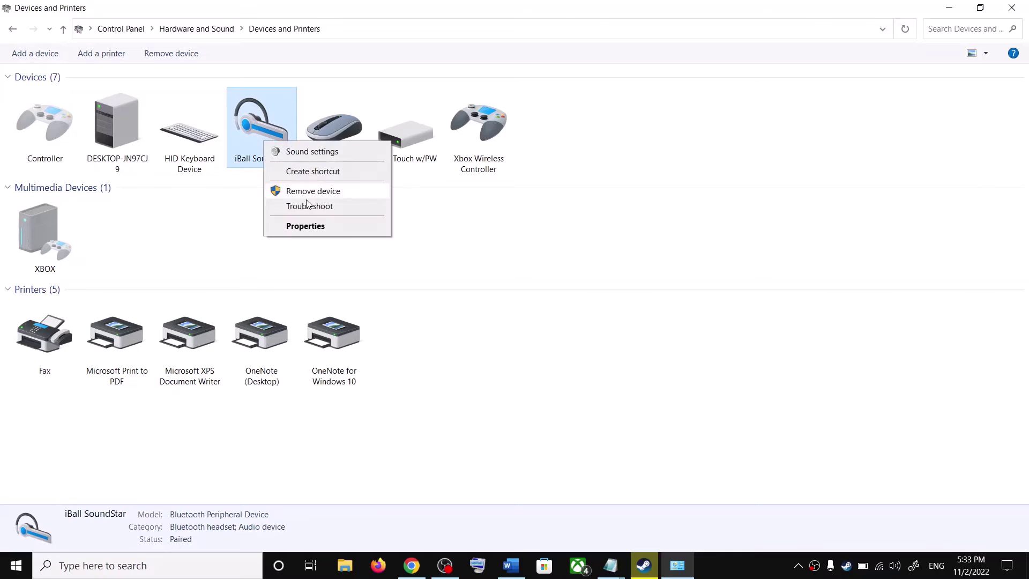
left_click(301, 228)
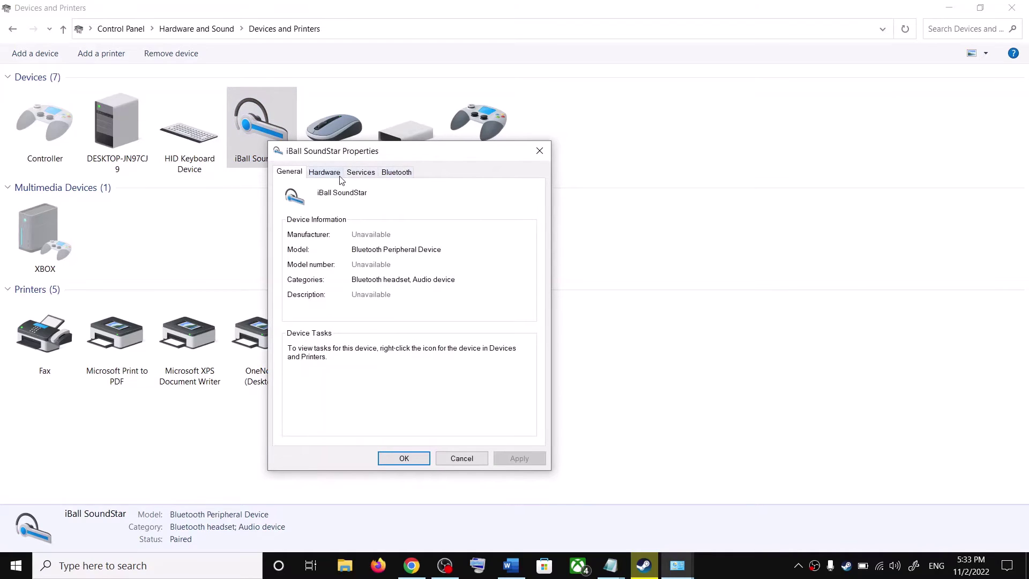
Toggle the Handsfree Telephony Bluetooth service on the Services tab, apply, and confirm
left_click(357, 173)
left_click_drag(409, 156, 604, 115)
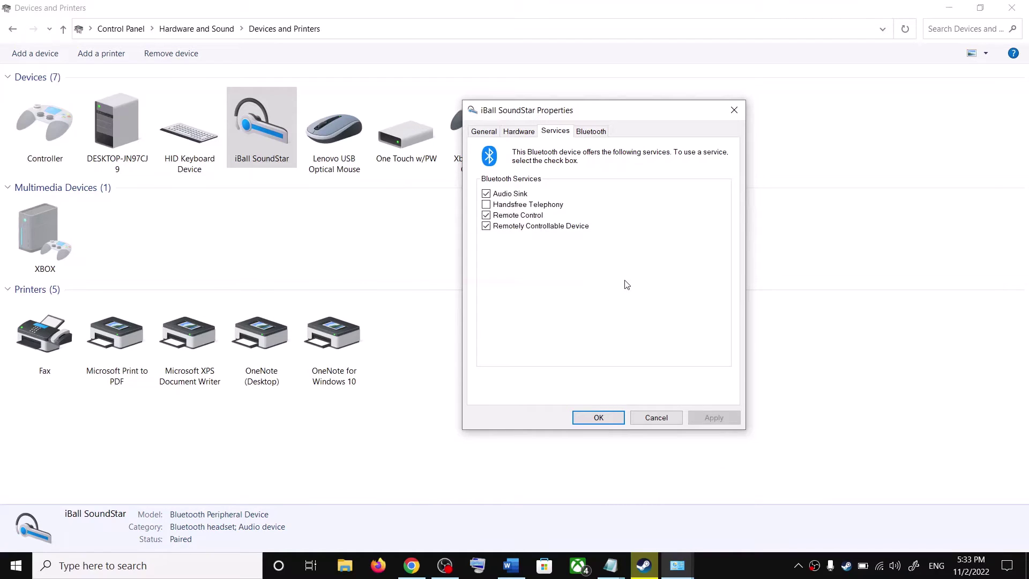
left_click(488, 205)
left_click(714, 418)
left_click(595, 418)
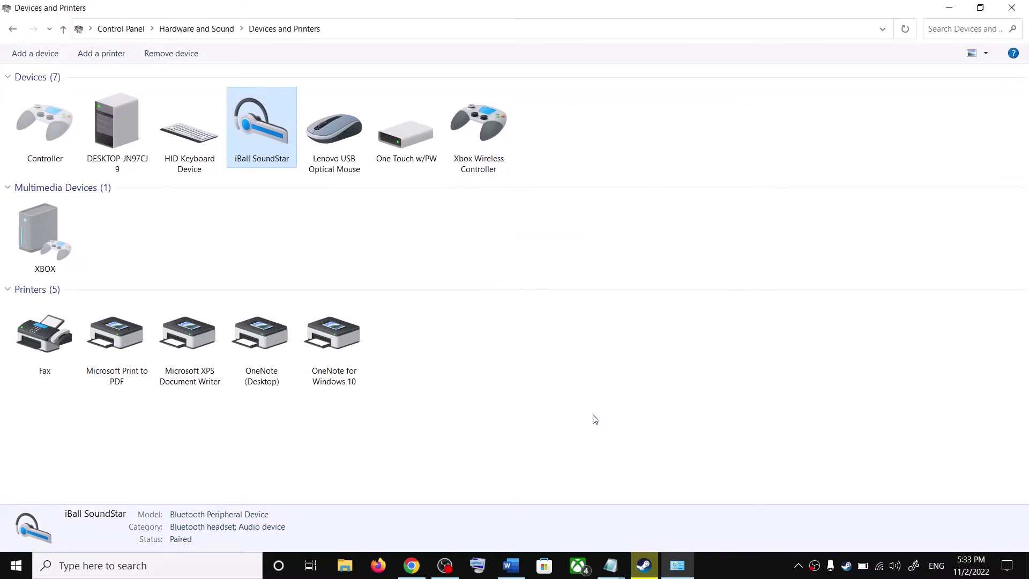
Read Step 7 about disconnecting the external microphone or disabling the internal one, then start a search
left_click(1010, 7)
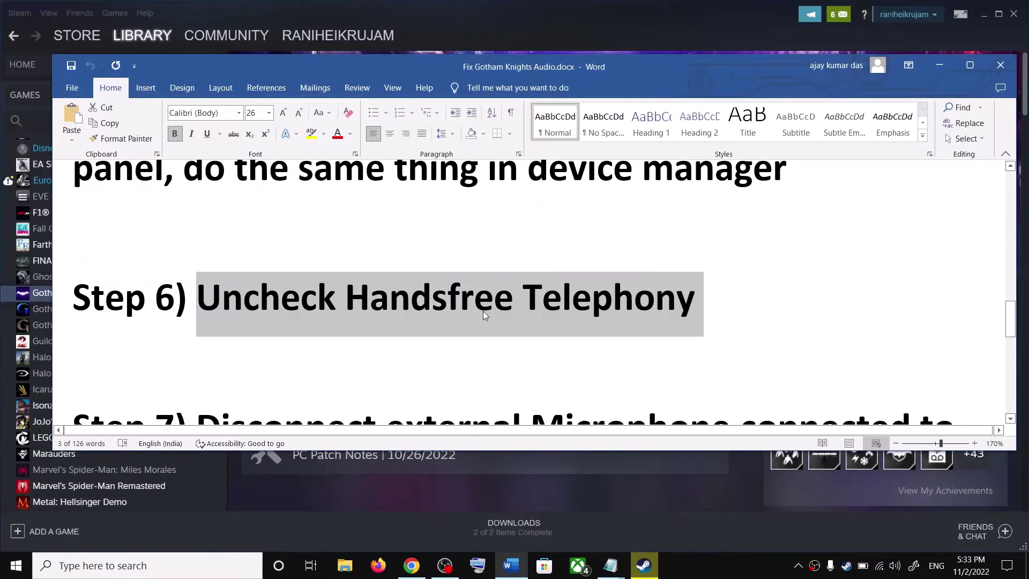
scroll(341, 331, "down", 3)
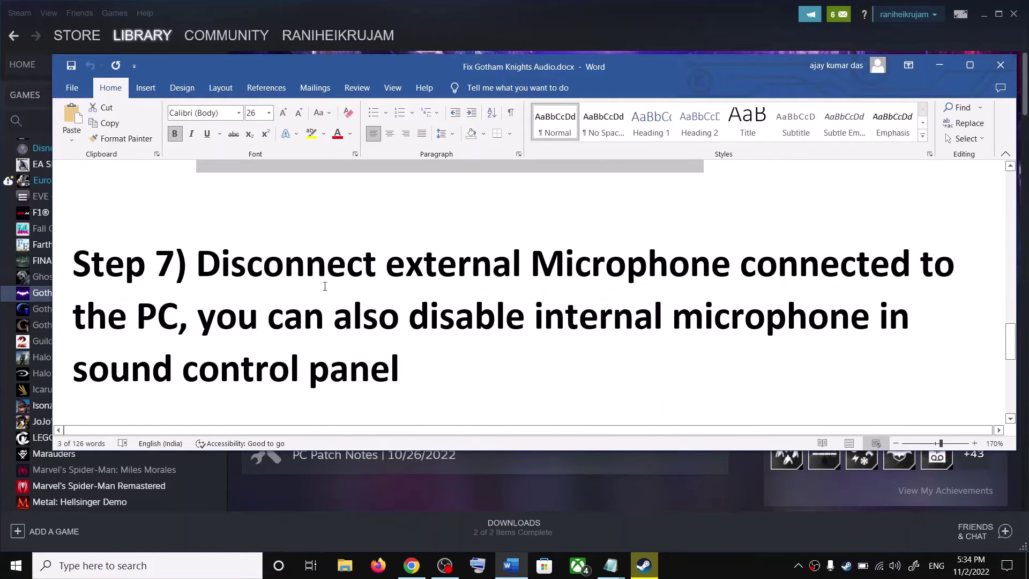
left_click_drag(283, 263, 175, 322)
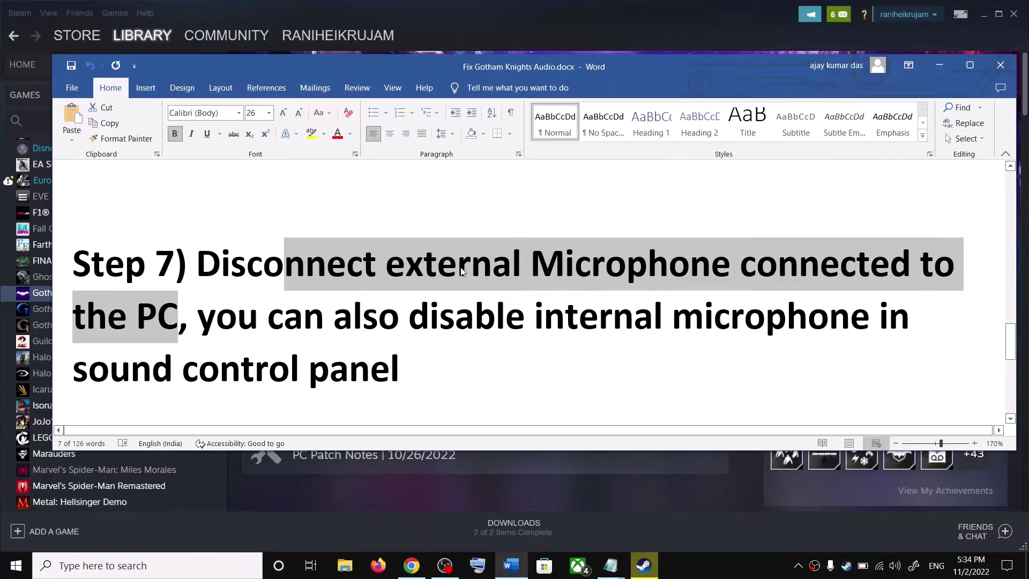
left_click_drag(198, 318, 760, 353)
left_click(475, 320)
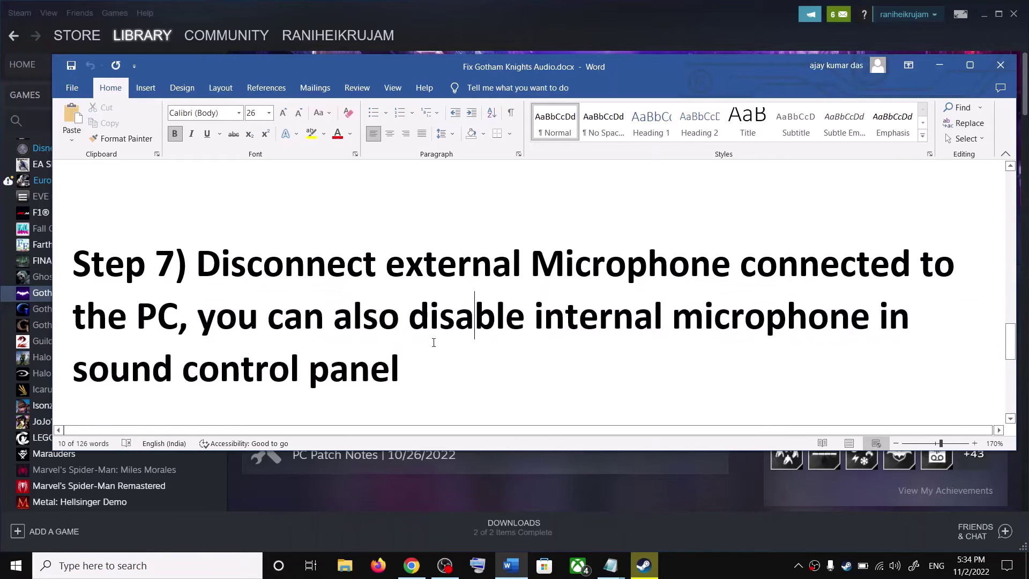
left_click(139, 567)
Open the Sound dialog from Control Panel's Hardware and Sound page and minimize Word
type("c")
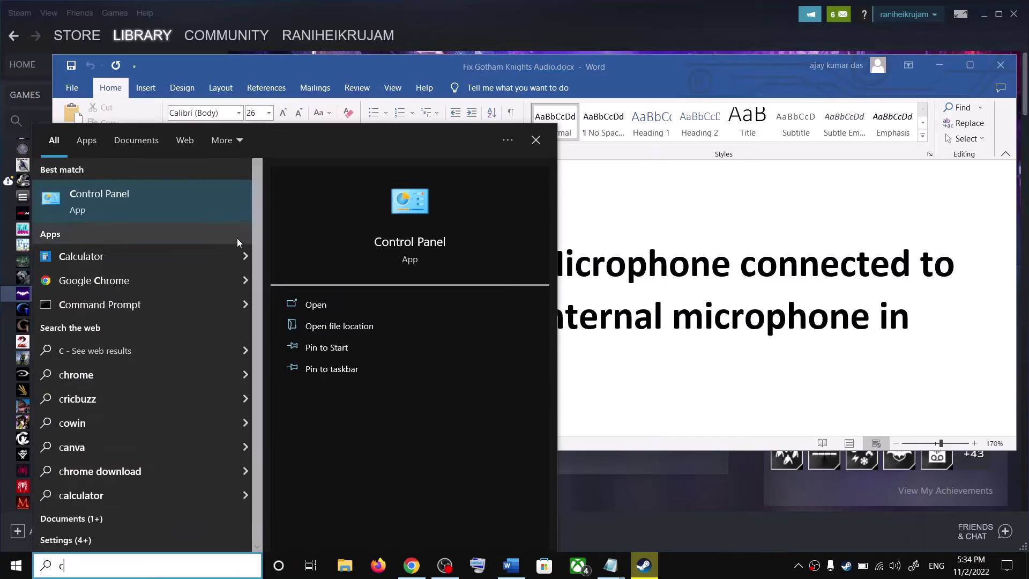
left_click(204, 196)
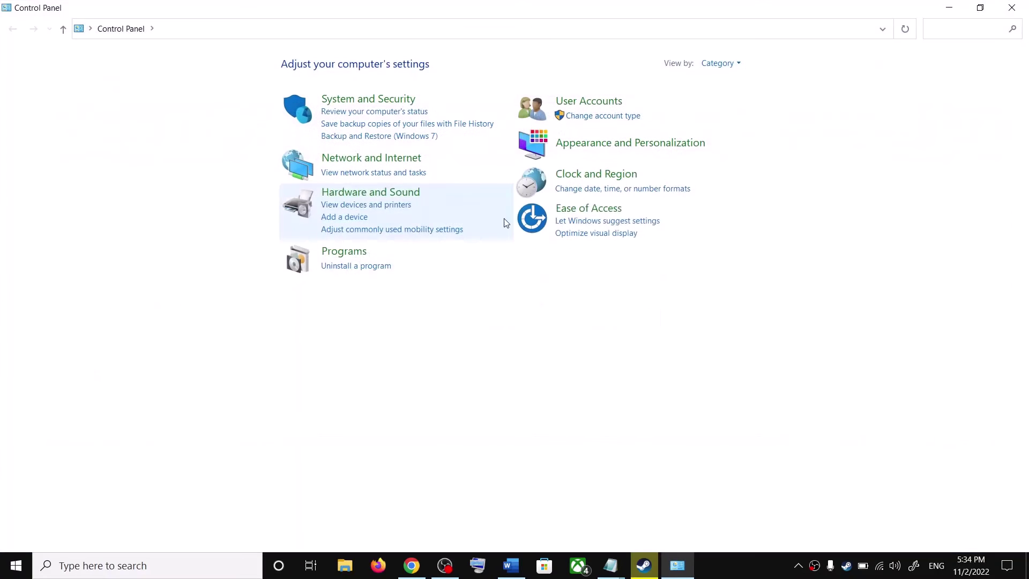
left_click(358, 194)
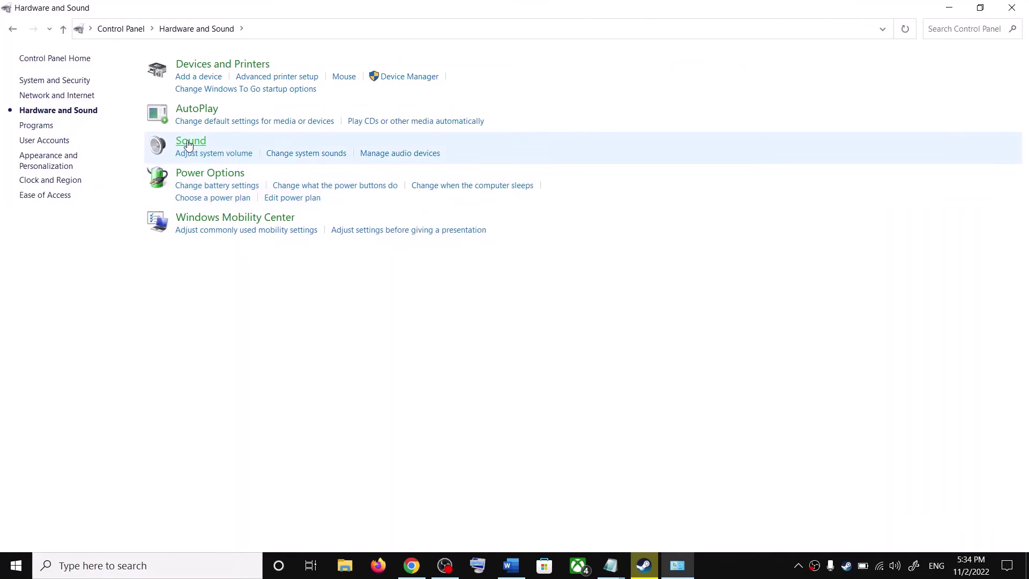
left_click(189, 144)
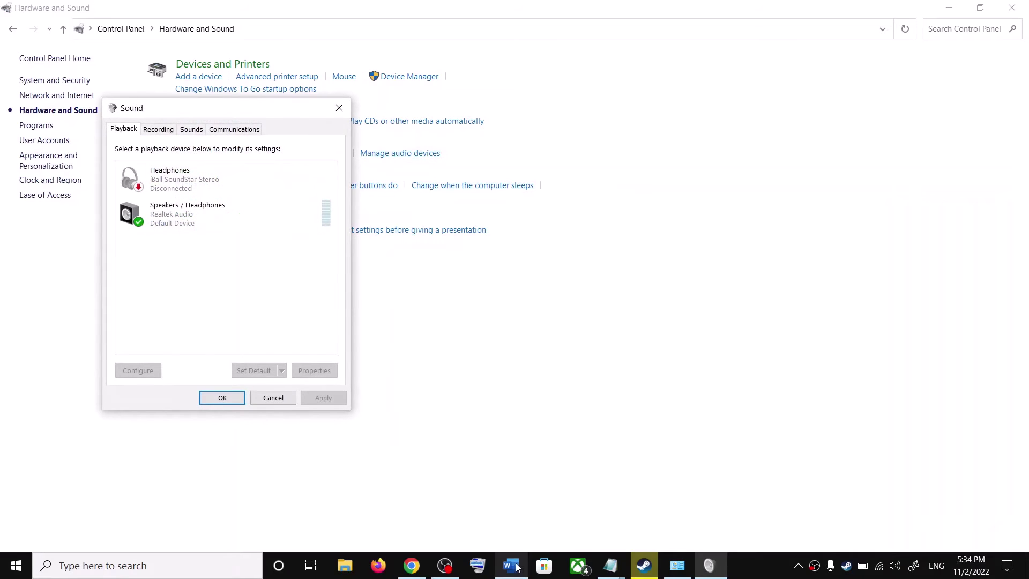
left_click(513, 565)
left_click(514, 566)
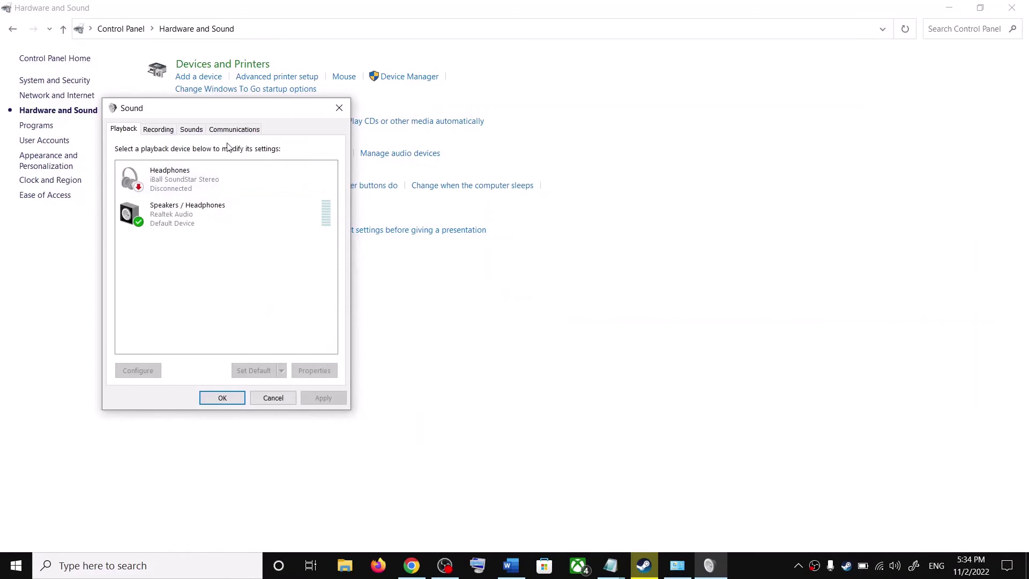
Review the Realtek Microphone on the Recording tab without changes, then close the Sound dialog
left_click(149, 131)
left_click(189, 187)
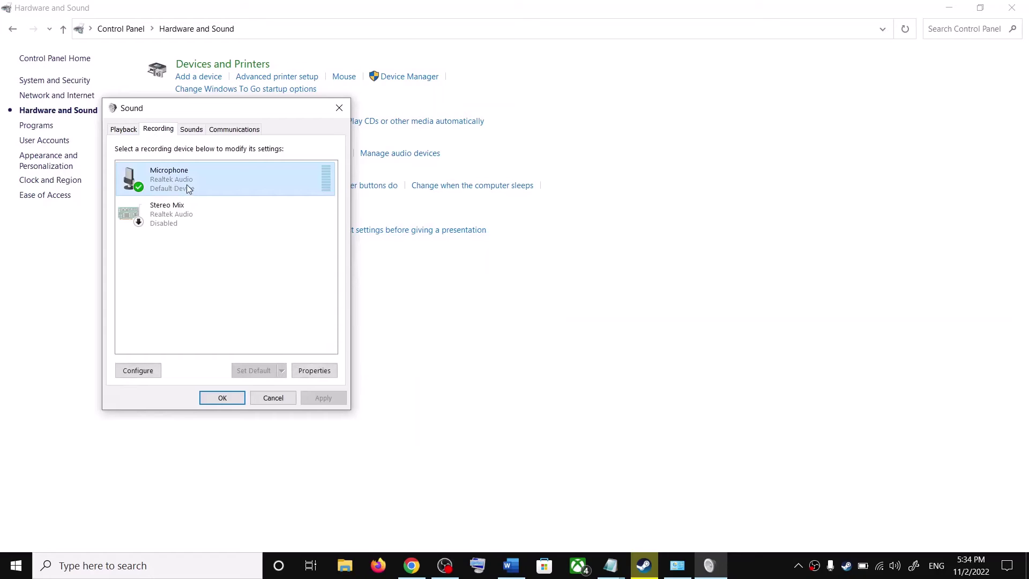
right_click(183, 185)
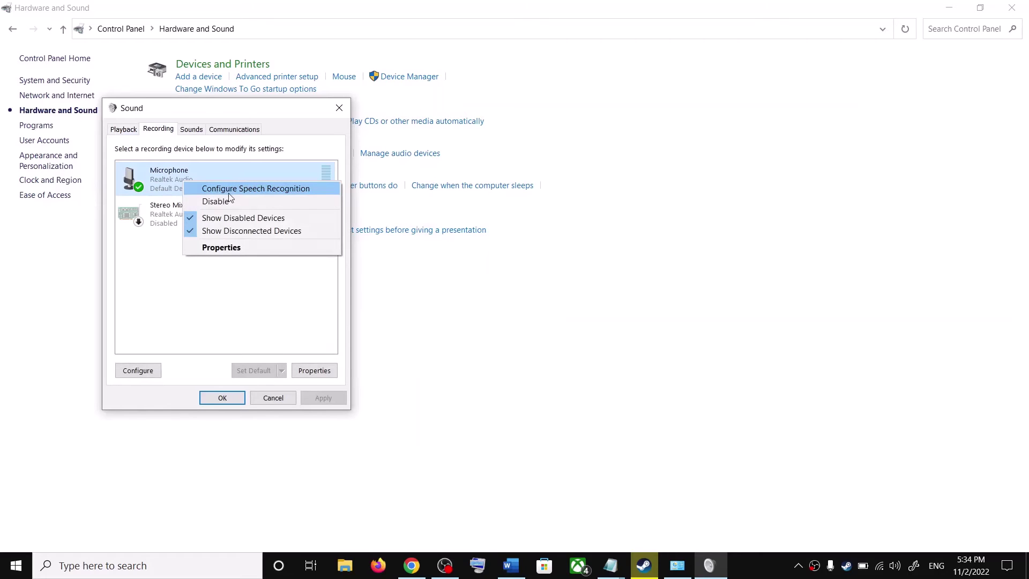
left_click(185, 296)
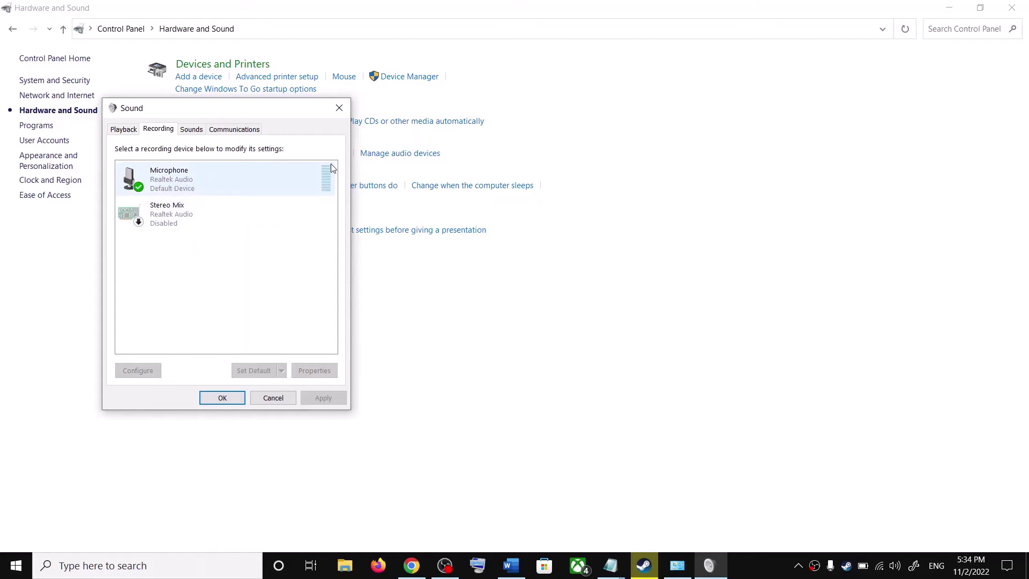
left_click(339, 108)
Close Control Panel, scroll the Word guide to Step 8, and minimize it to reveal Steam
left_click(1011, 7)
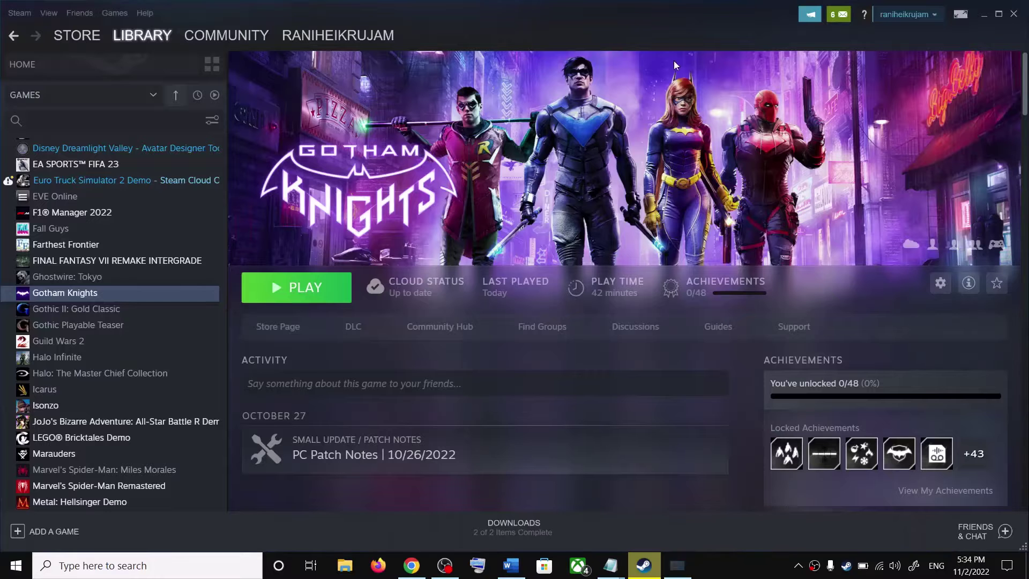
left_click(511, 565)
scroll(314, 373, "down", 4)
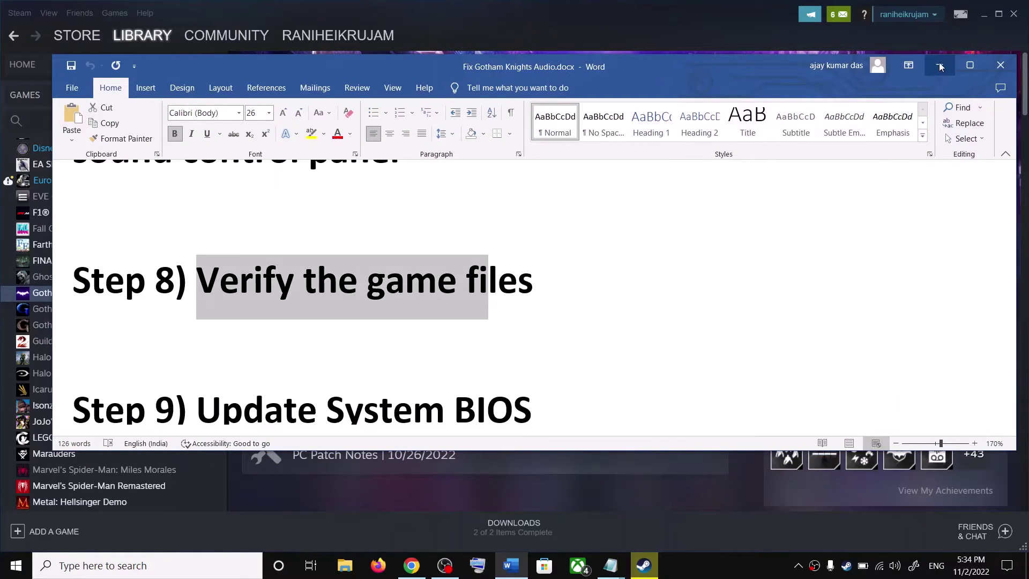
left_click(940, 66)
Verify integrity of Gotham Knights' game files in Steam, then scroll the Word guide to Step 9
right_click(112, 298)
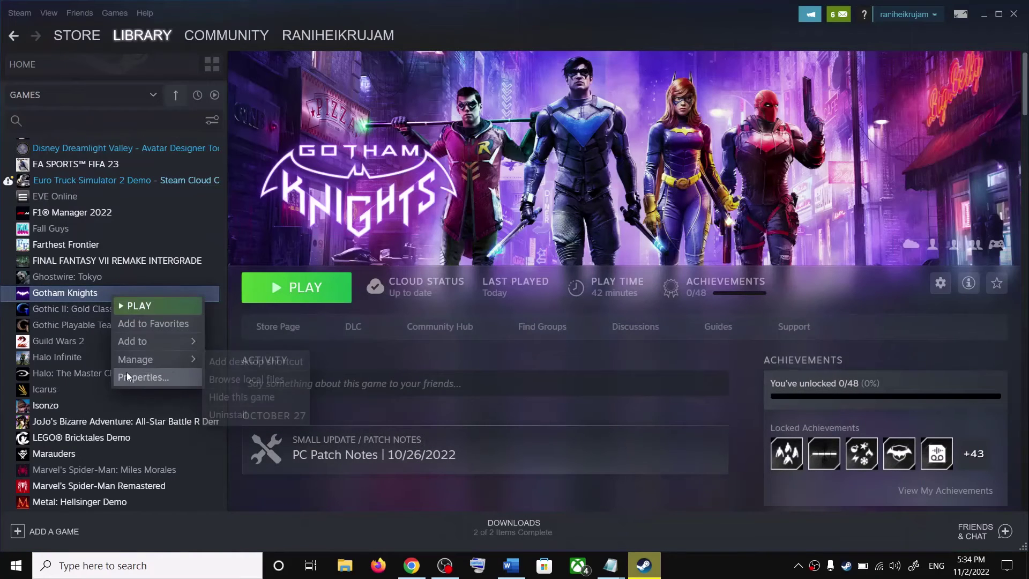
left_click(142, 377)
left_click(377, 247)
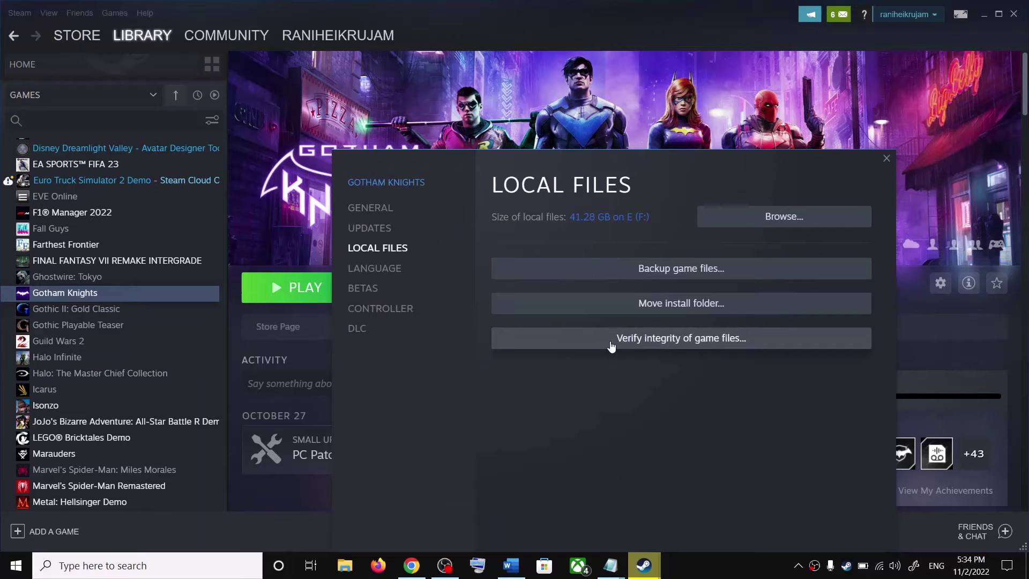
left_click(886, 158)
left_click(511, 565)
scroll(394, 331, "down", 3)
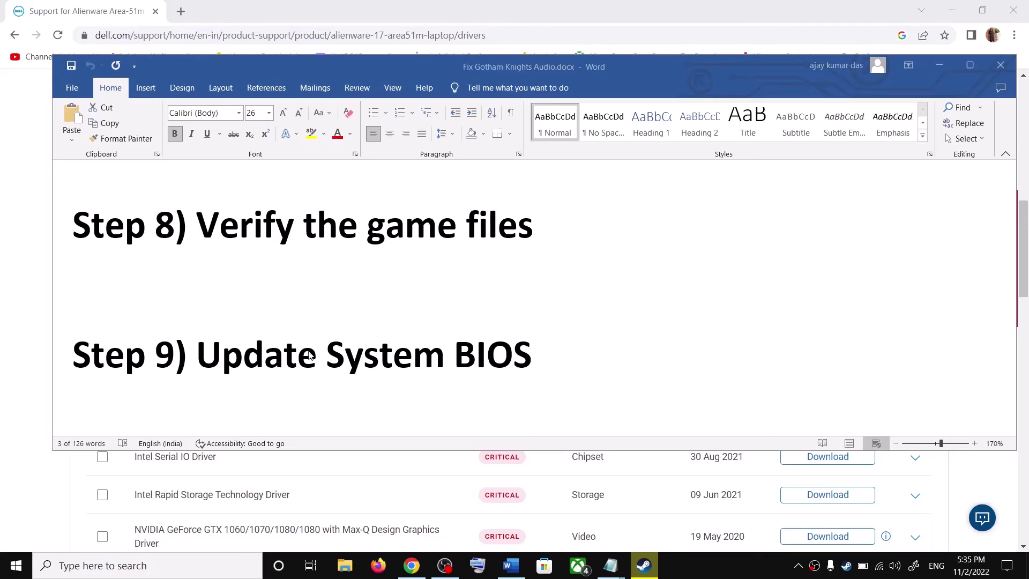
Mark the Step 9 Update System BIOS heading in the notes, then open Dell's Drivers & Downloads list
left_click_drag(536, 358, 221, 358)
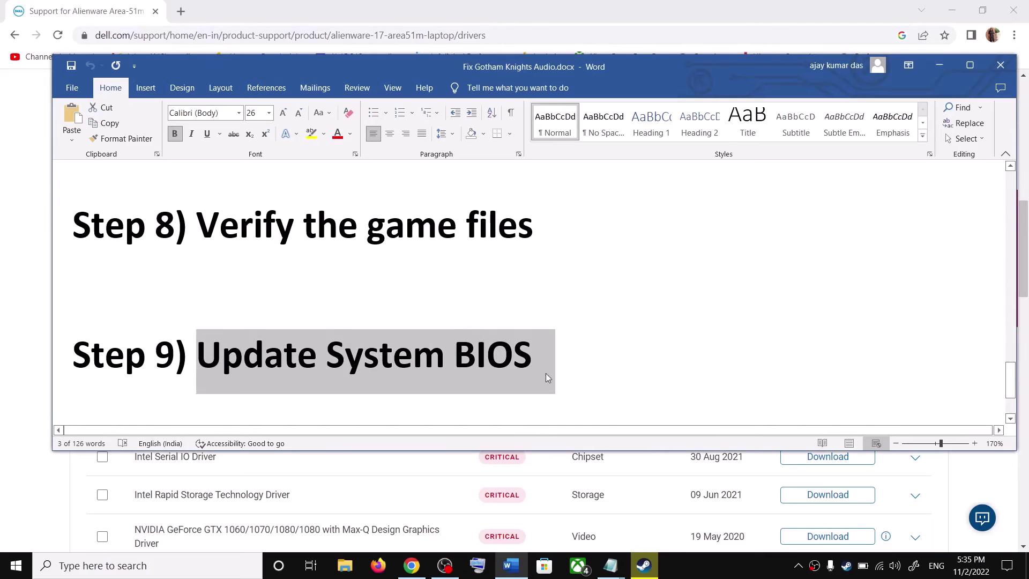
left_click(938, 65)
scroll(434, 418, "up", 9)
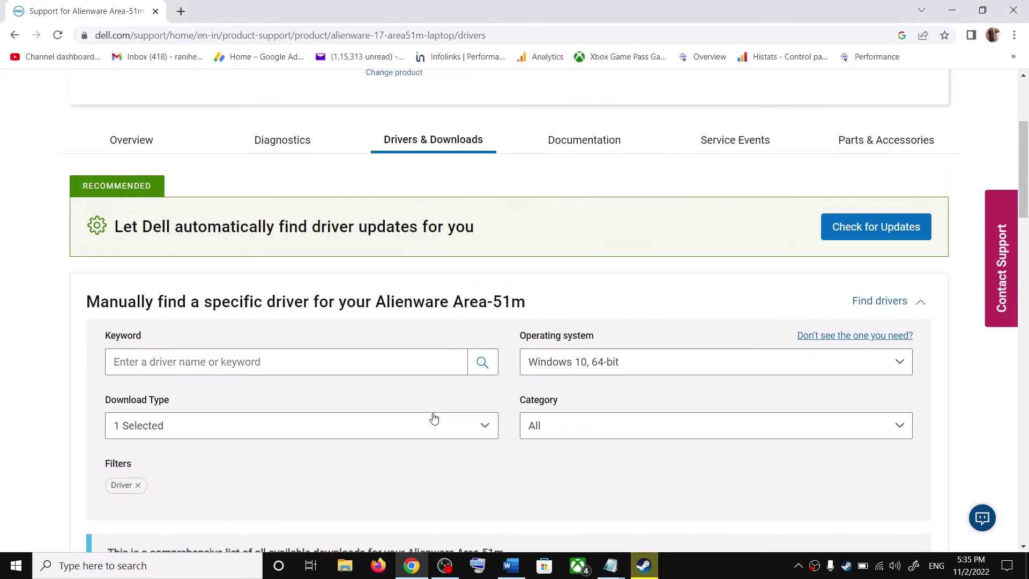
scroll(436, 415, "up", 4)
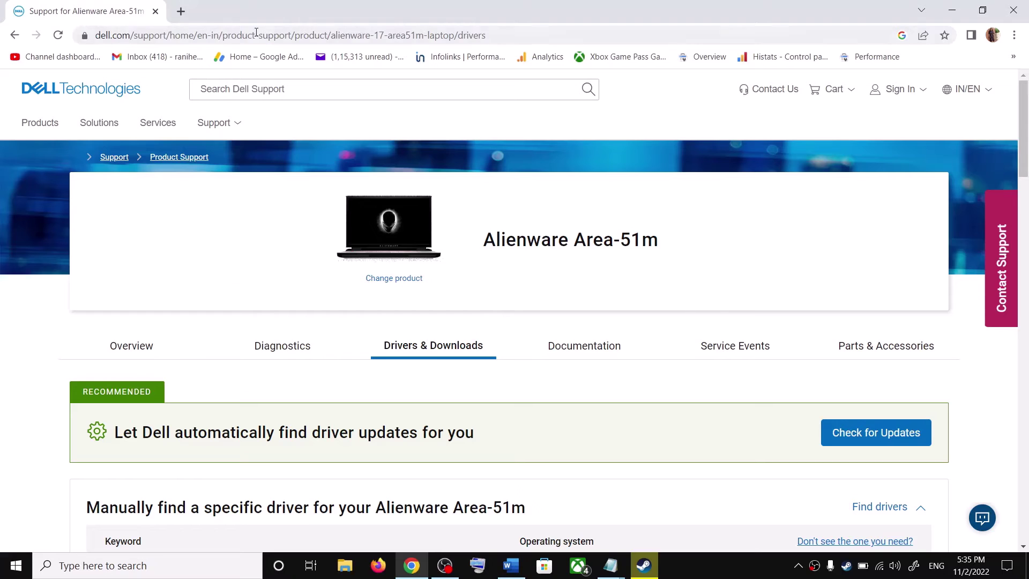
scroll(613, 344, "down", 2)
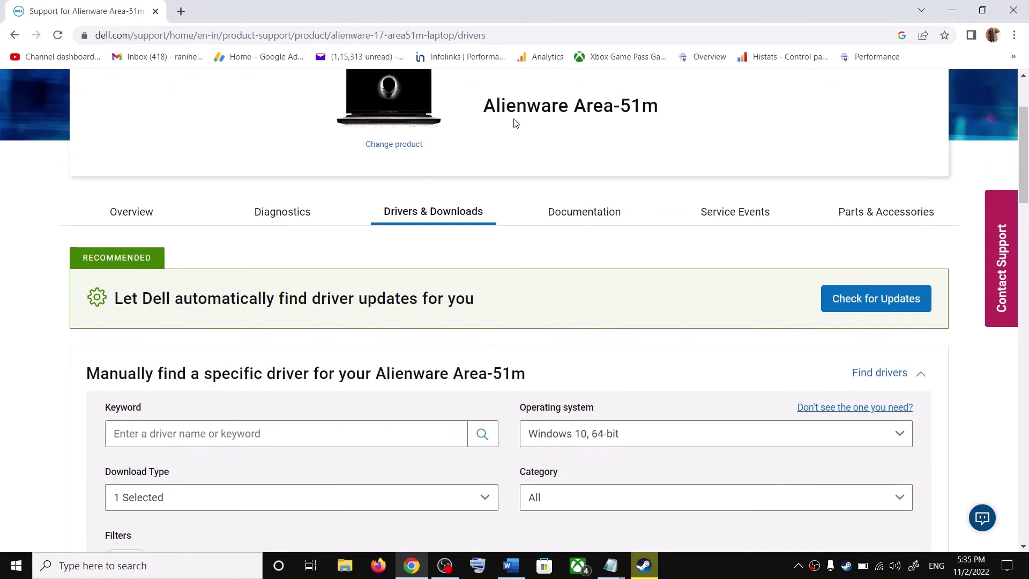
left_click_drag(512, 122, 802, 103)
left_click(412, 220)
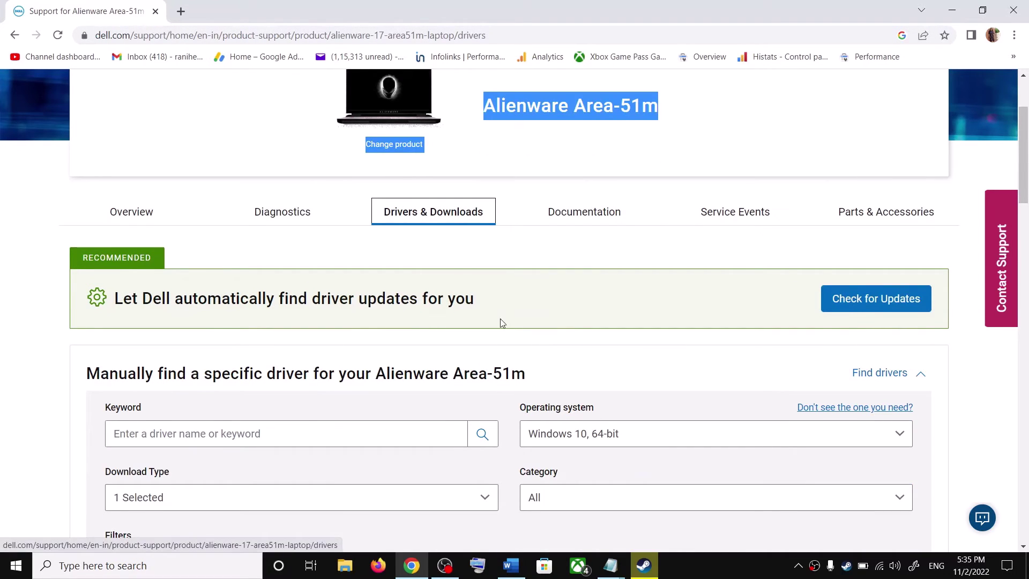
Filter the Download Type to System BIOS only, removing Driver
scroll(503, 324, "down", 6)
scroll(344, 269, "down", 3)
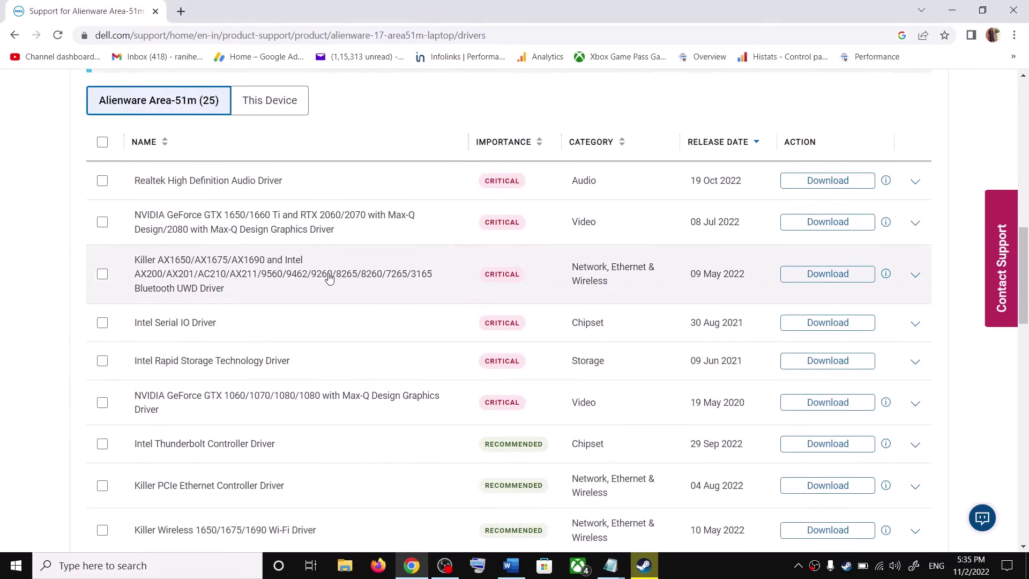
scroll(328, 278, "up", 4)
left_click(165, 172)
left_click(149, 285)
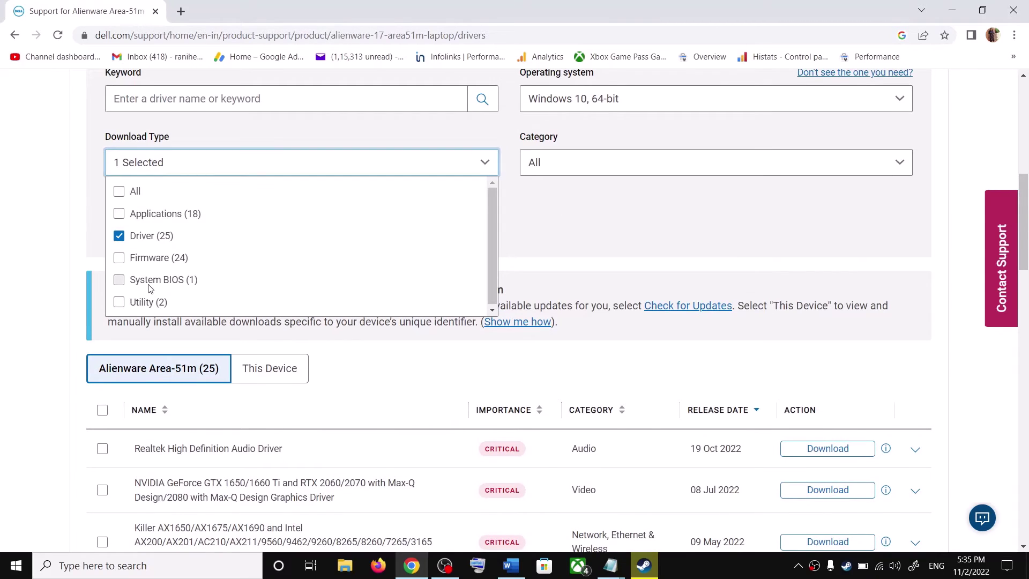
left_click(163, 351)
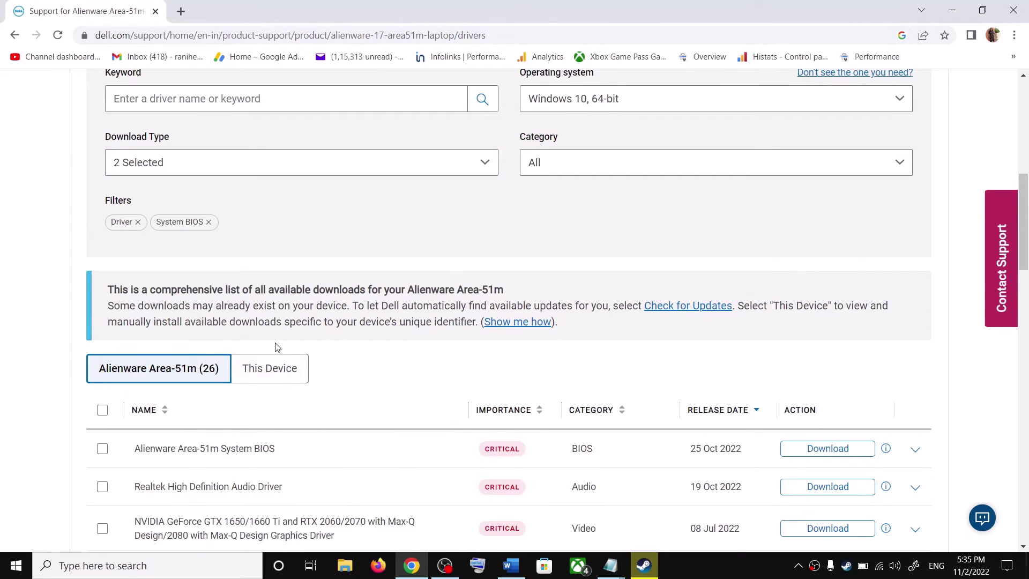
left_click(178, 167)
left_click(116, 235)
left_click(41, 261)
Download the Alienware Area-51m System BIOS (25 Oct 2022) EXE
scroll(331, 360, "down", 1)
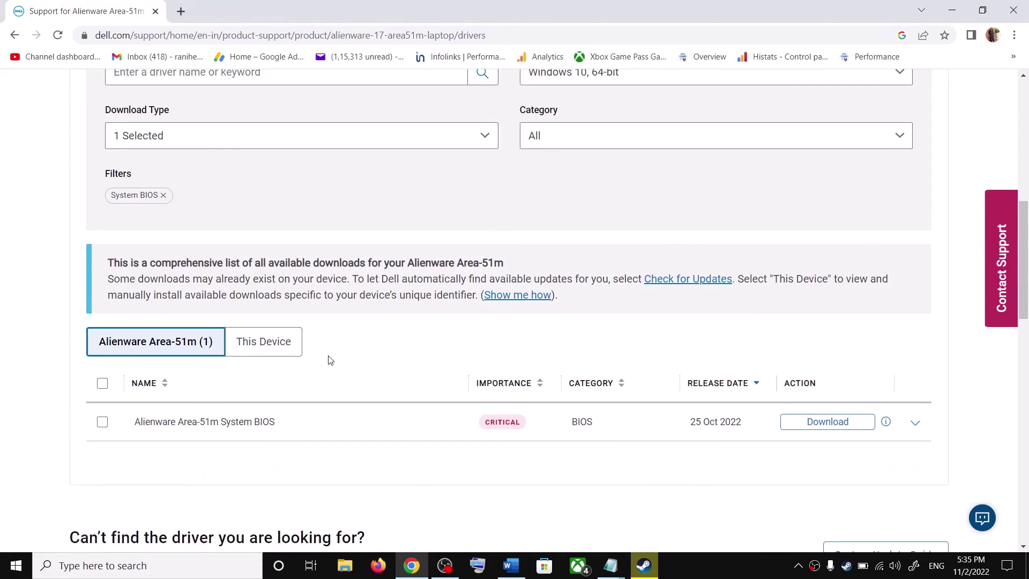
scroll(331, 360, "down", 2)
left_click(828, 316)
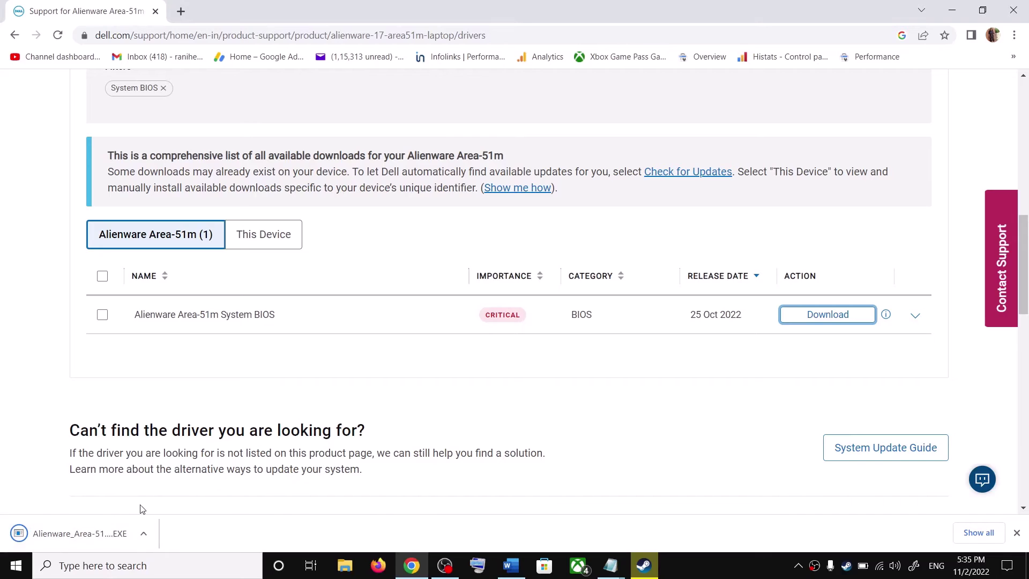
left_click(861, 574)
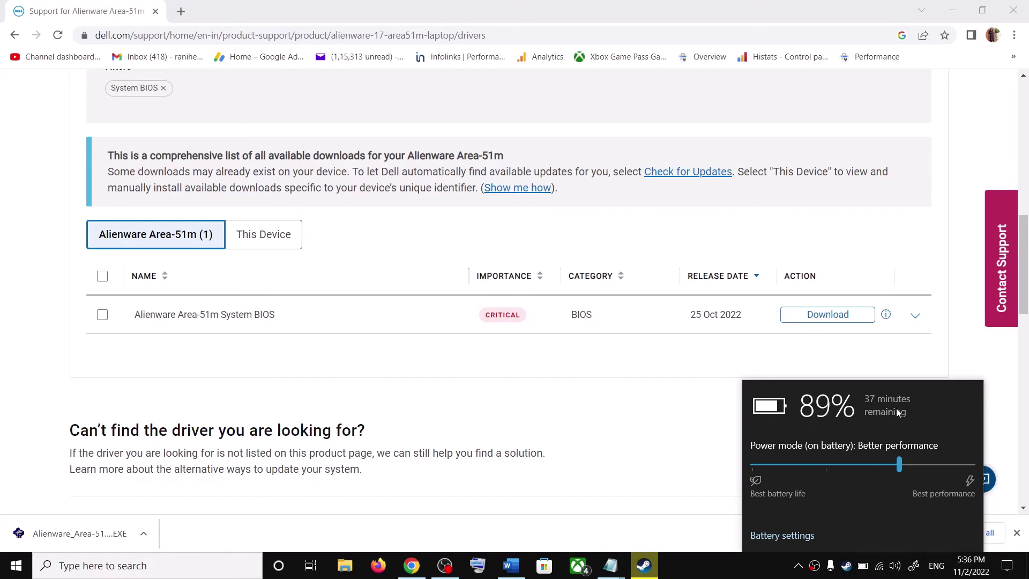
left_click(726, 572)
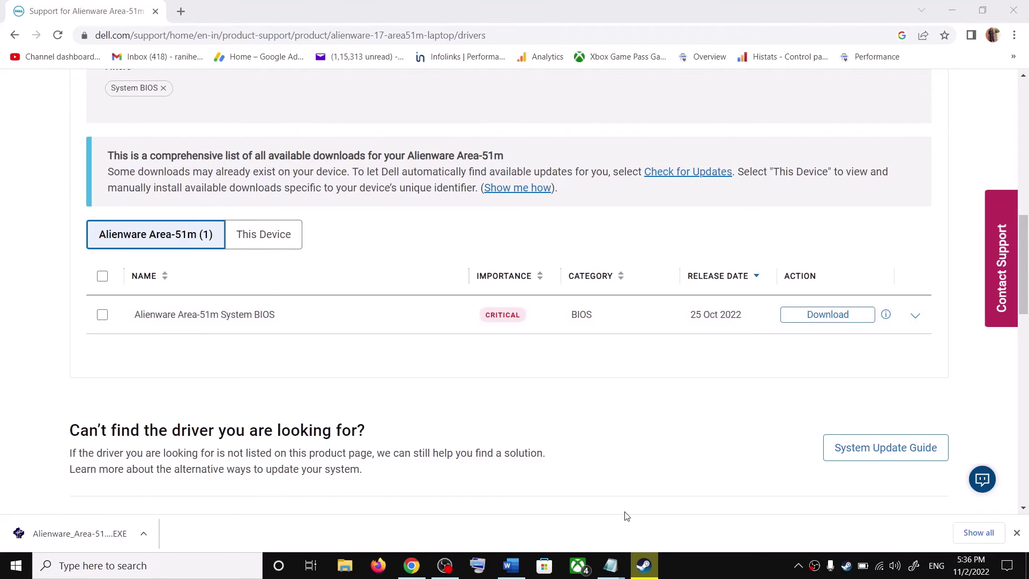
Highlight the Step 10 Install Audio Driver heading in the troubleshooting notes, then hide them
left_click(510, 565)
scroll(388, 358, "down", 2)
left_click_drag(256, 358, 533, 375)
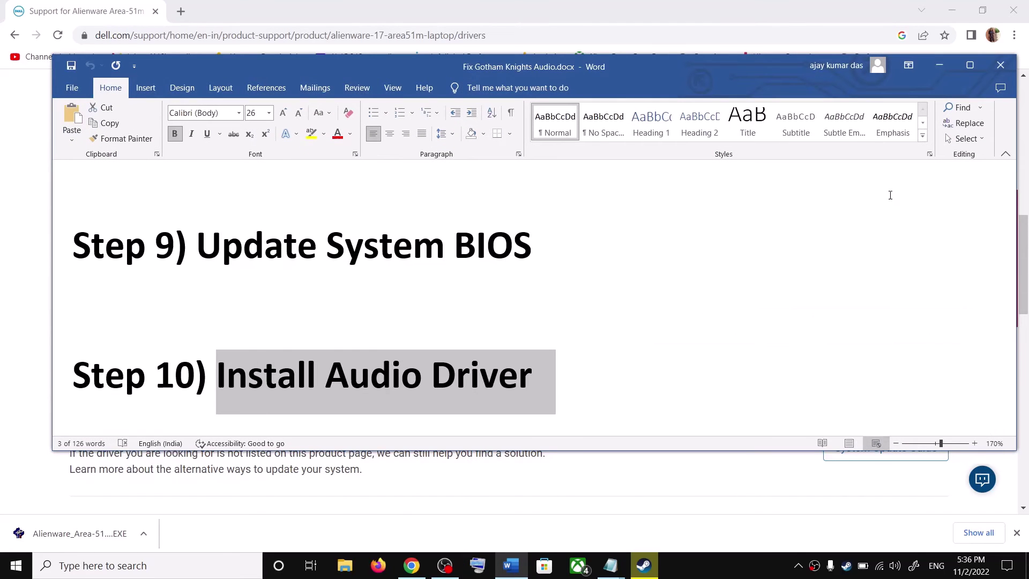
left_click(939, 65)
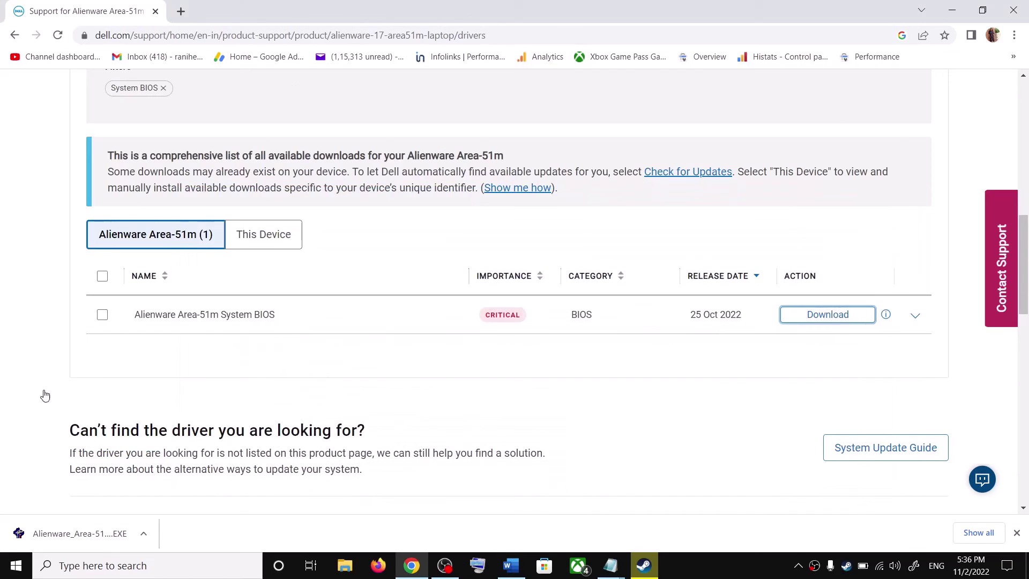
Open Device Manager with Sound, video and game controllers expanded
right_click(18, 564)
left_click(55, 295)
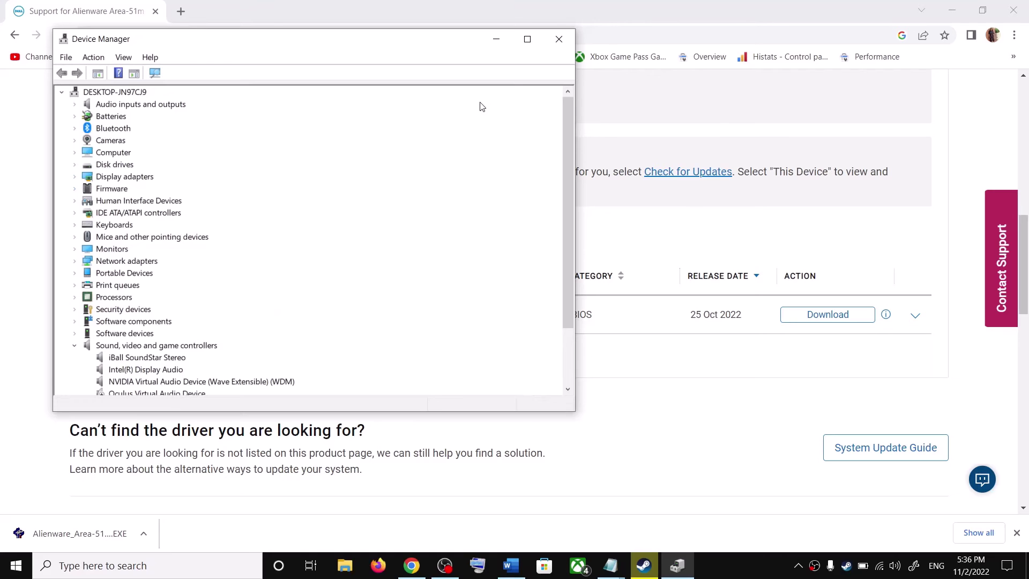
left_click(74, 347)
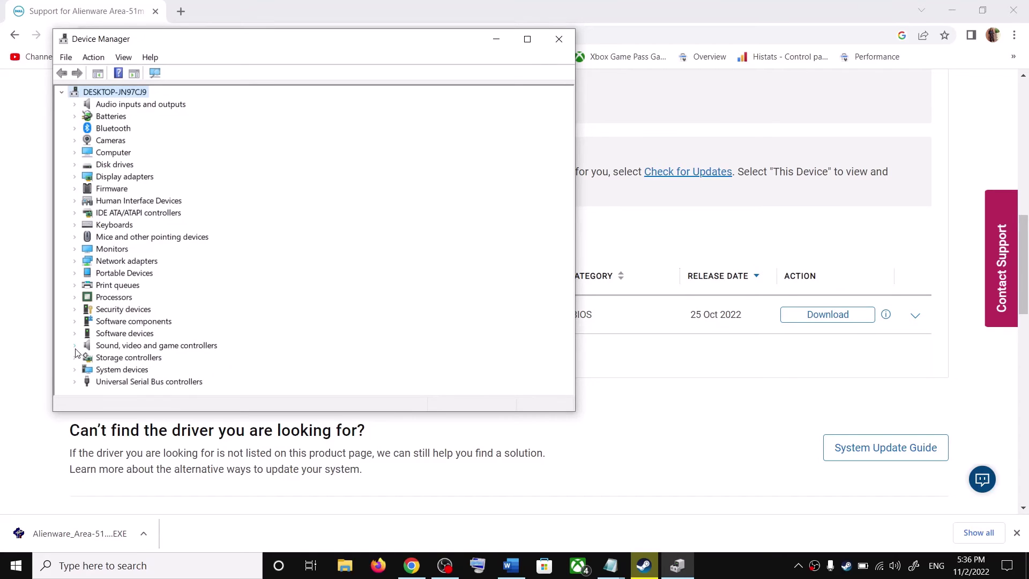
left_click(75, 347)
left_click_drag(307, 48, 560, 84)
scroll(441, 360, "down", 1)
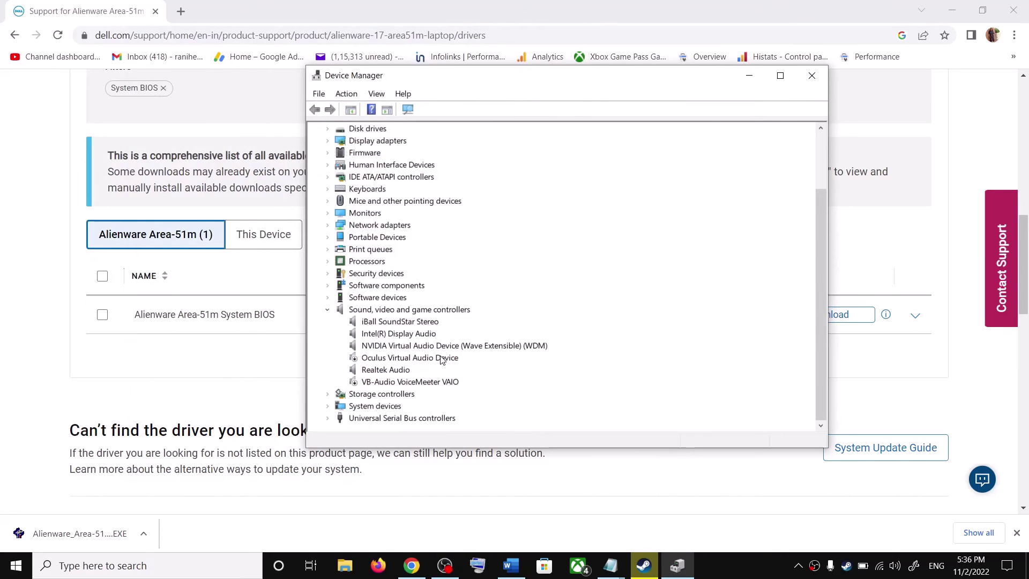
Search automatically for a newer Realtek Audio driver; the best driver is already installed
left_click(365, 370)
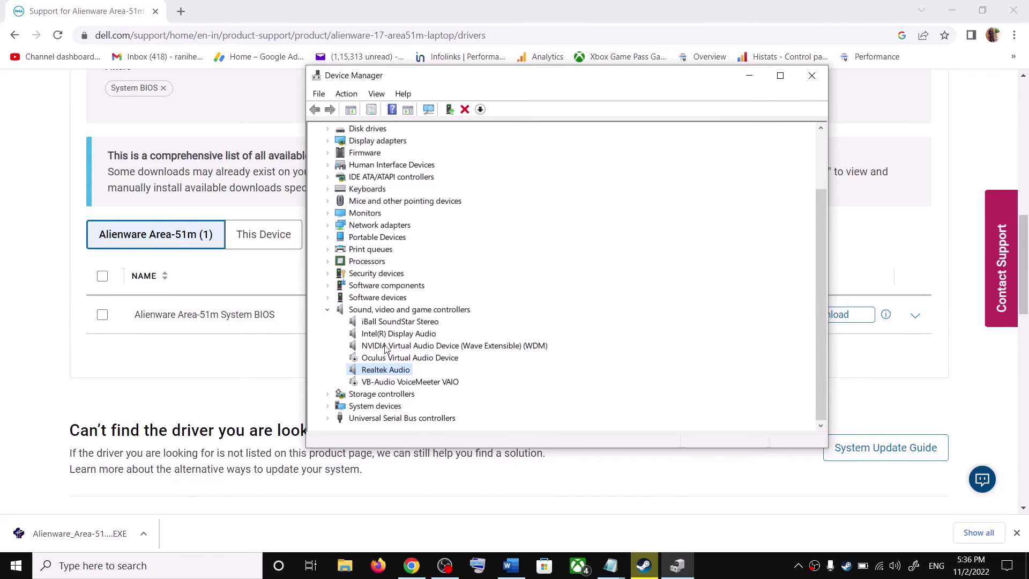
right_click(378, 373)
left_click(412, 380)
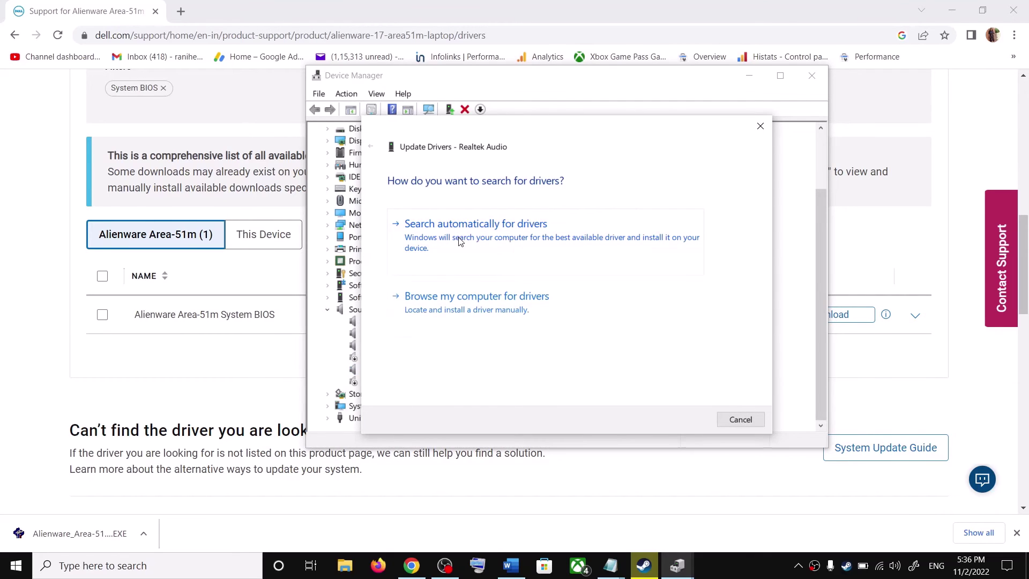
left_click(460, 241)
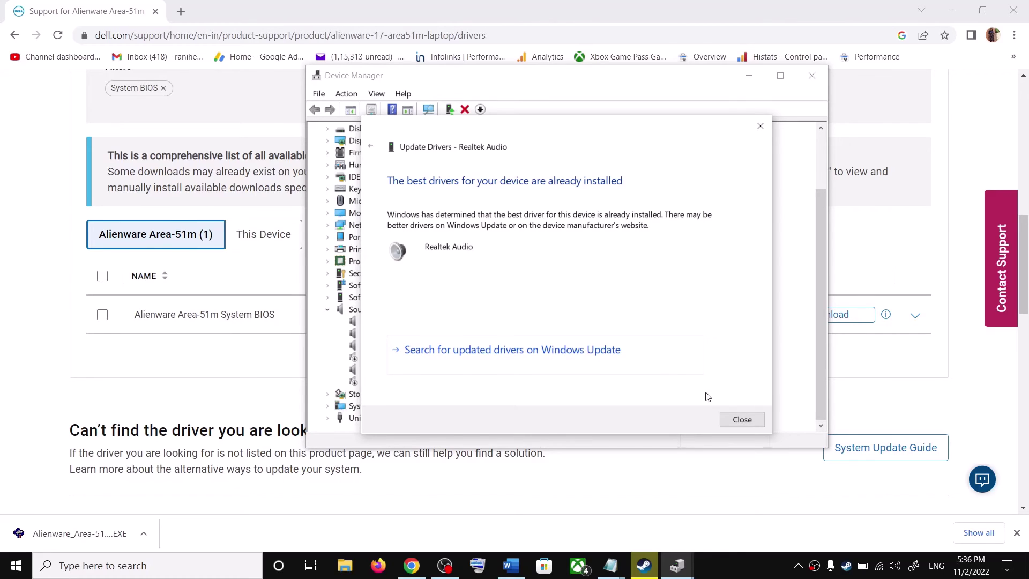
left_click(742, 419)
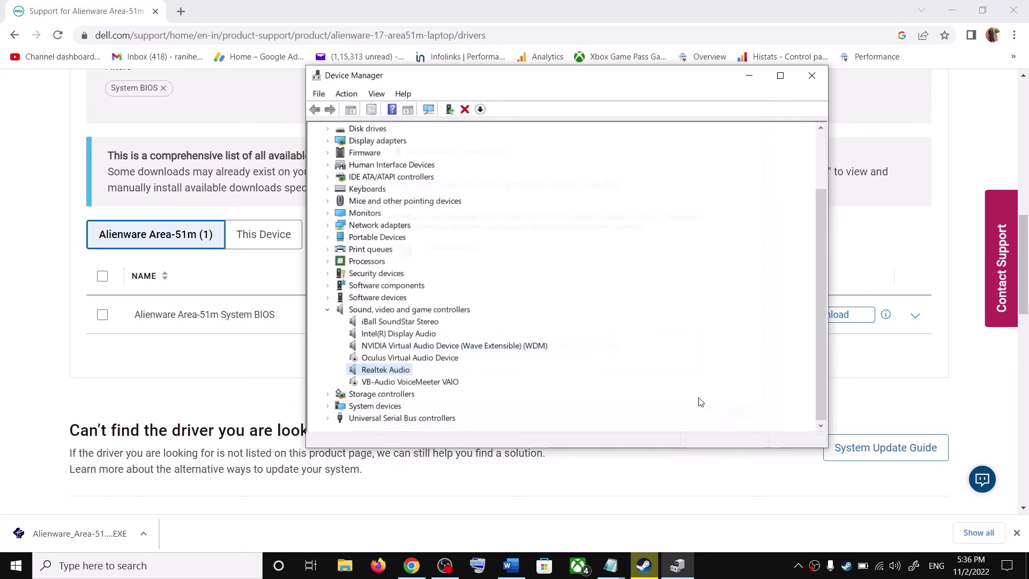
right_click(386, 374)
left_click(433, 381)
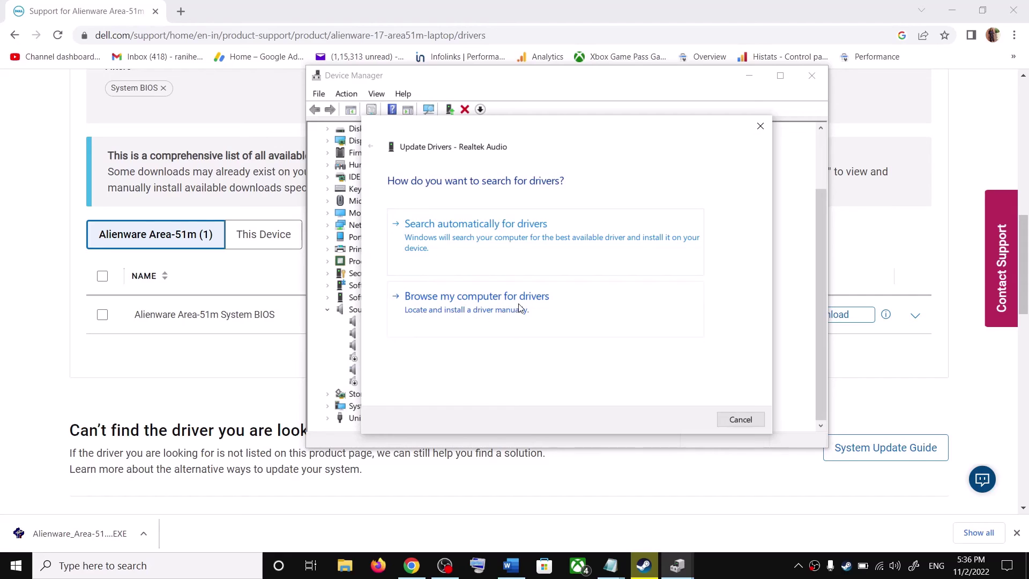
left_click(518, 308)
left_click_drag(536, 124, 677, 127)
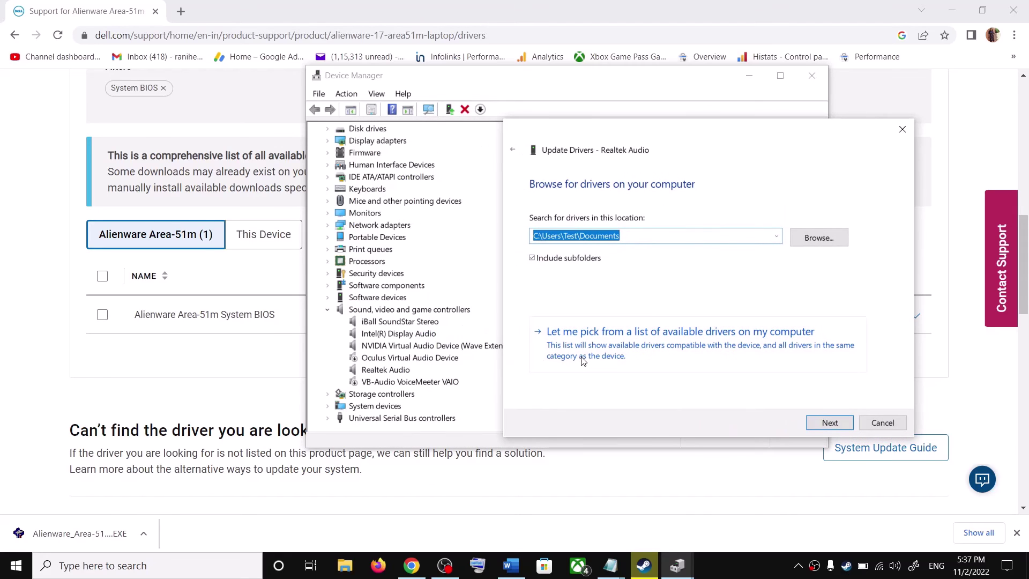
left_click(700, 345)
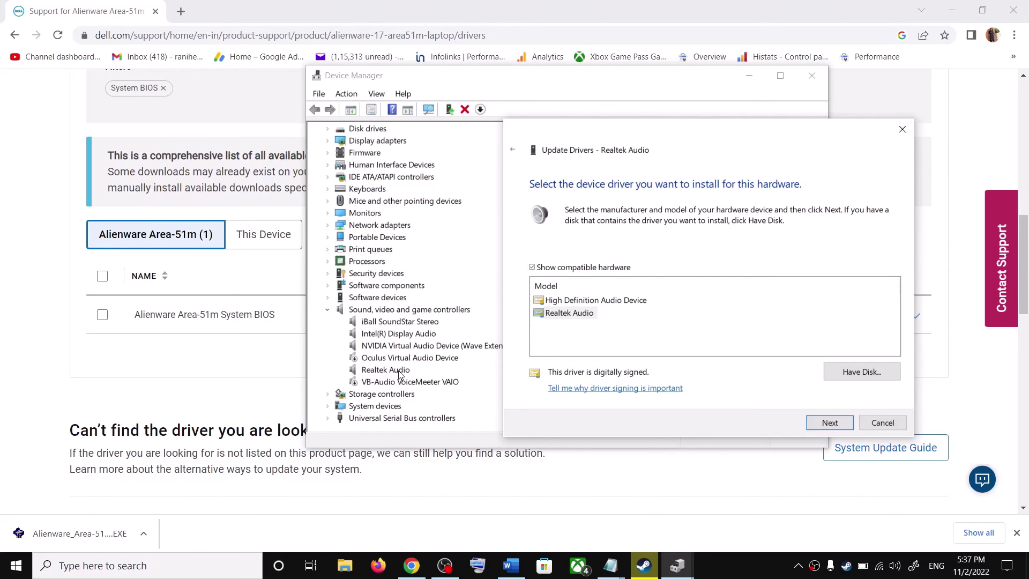
left_click(571, 301)
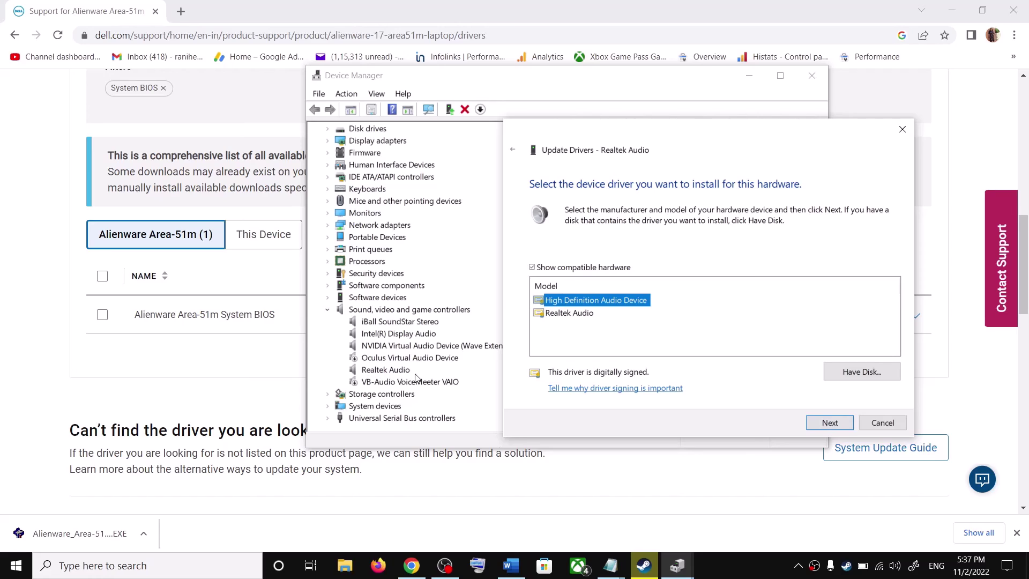
left_click(570, 315)
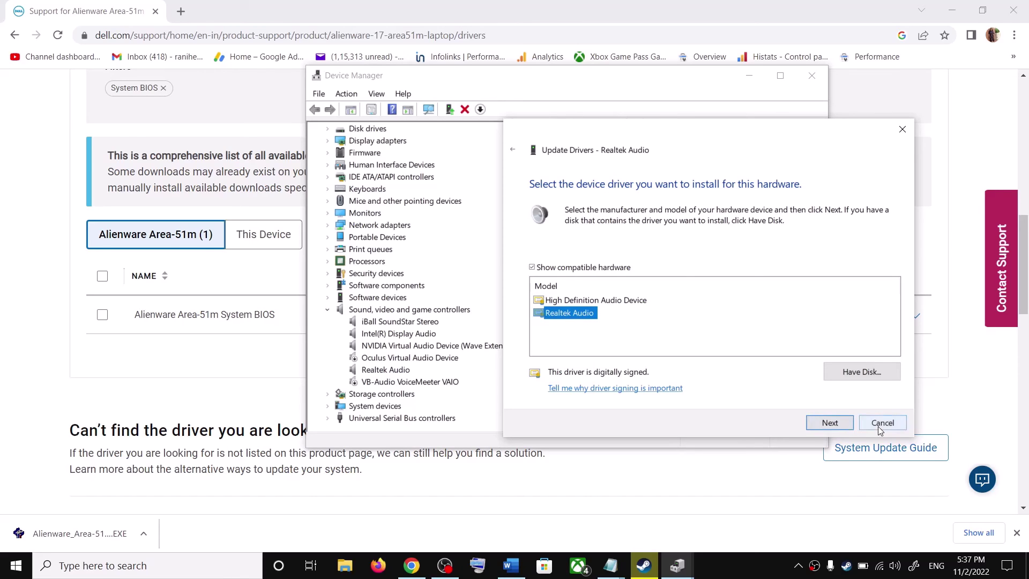